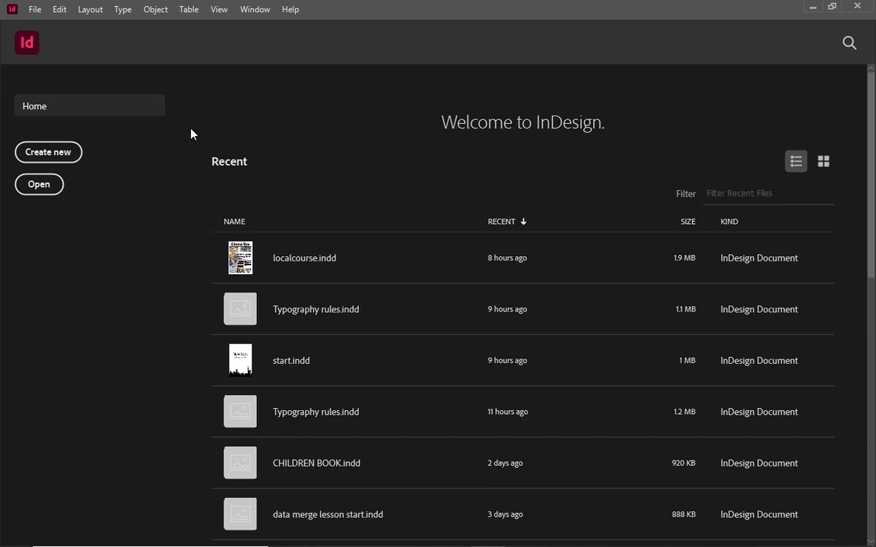
# Start a new Letter-size print document with Facing Pages and Primary Text Frame enabled
pyautogui.click(64, 151)
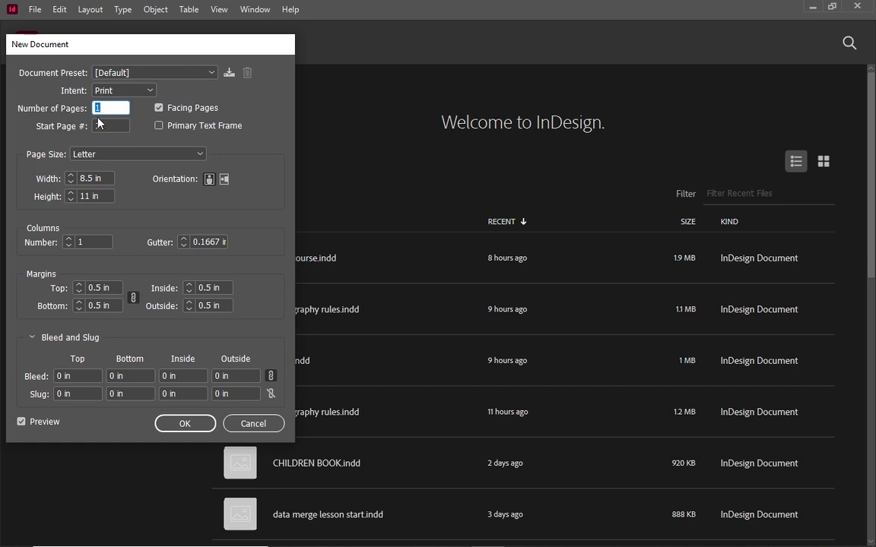
pyautogui.click(159, 108)
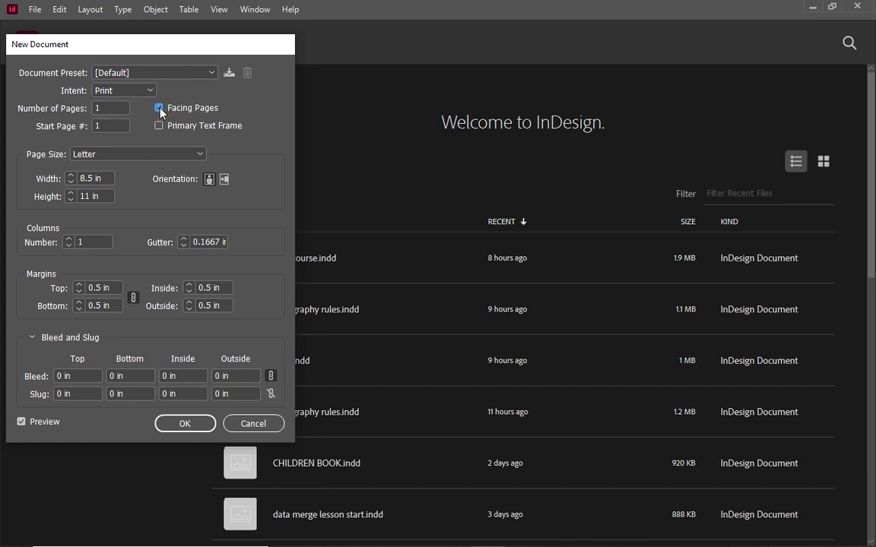
pyautogui.click(121, 106)
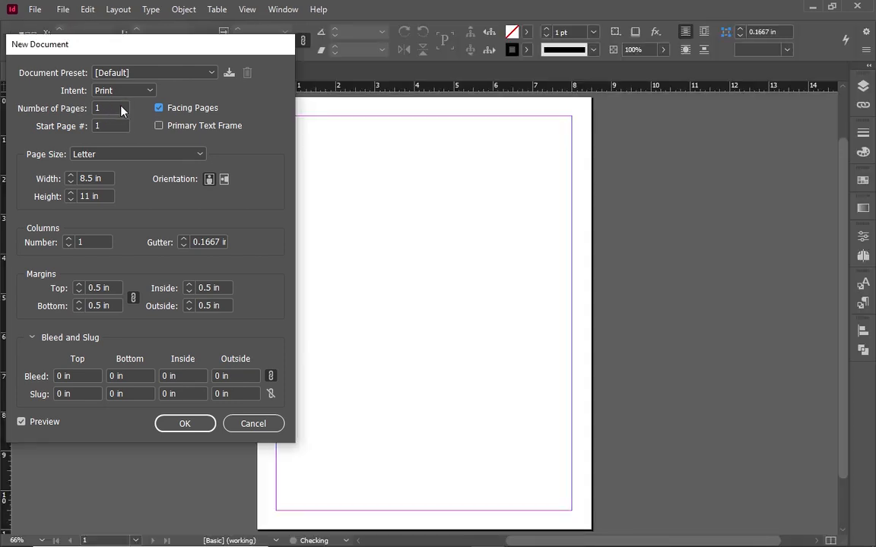
pyautogui.click(159, 110)
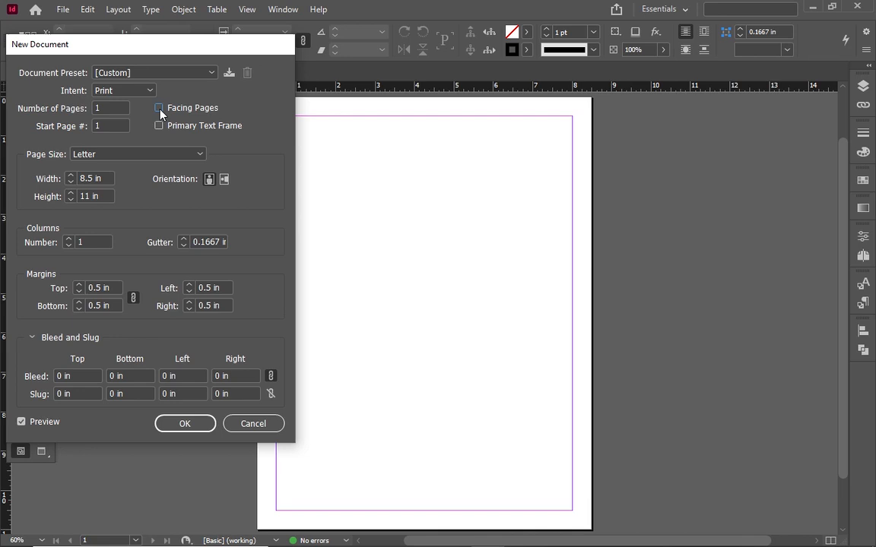
pyautogui.click(159, 110)
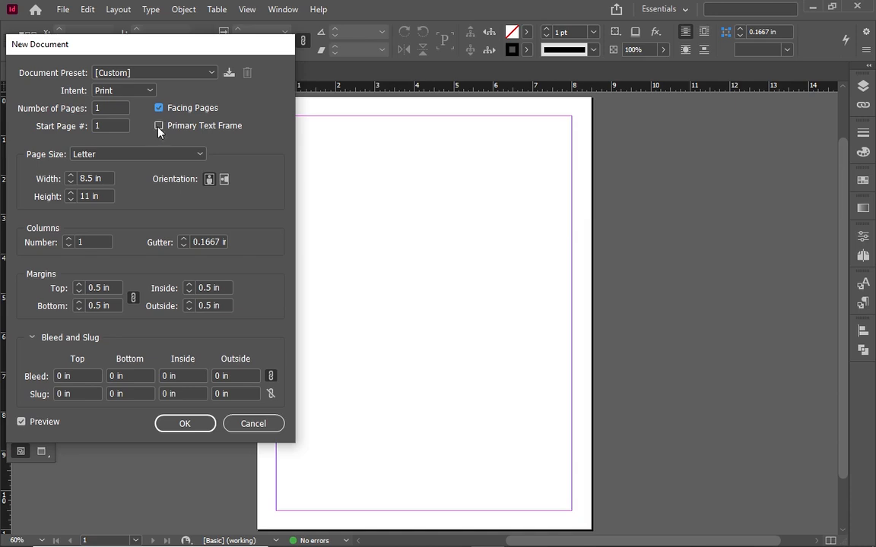
pyautogui.click(159, 126)
# Set the new document's margins to 0.75 in on all four sides
pyautogui.click(99, 286)
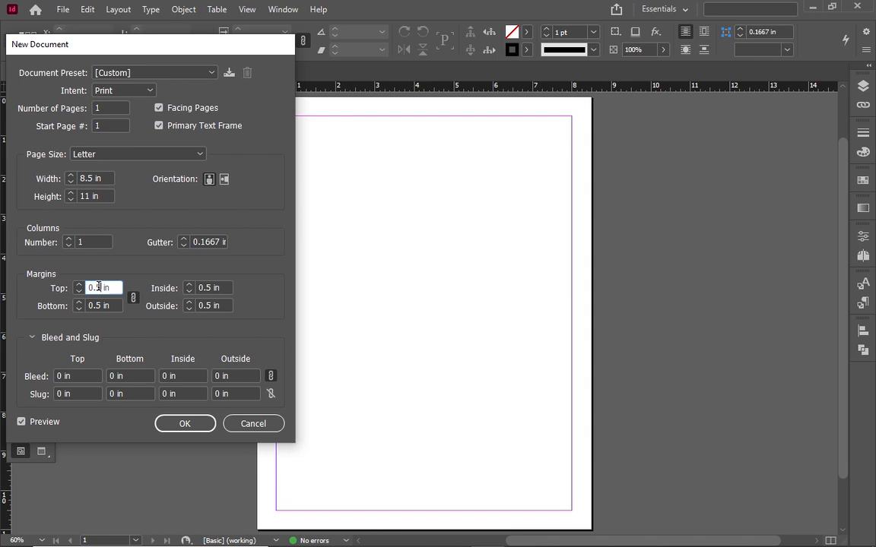
pyautogui.write('7')
pyautogui.click(134, 298)
pyautogui.click(205, 289)
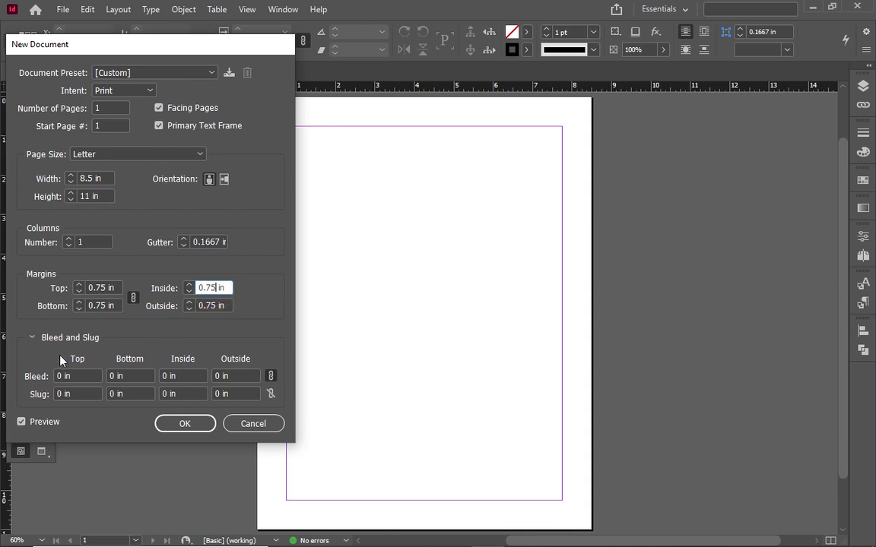
# Set the bleed to 0.125 in on all sides and create the document
pyautogui.click(61, 375)
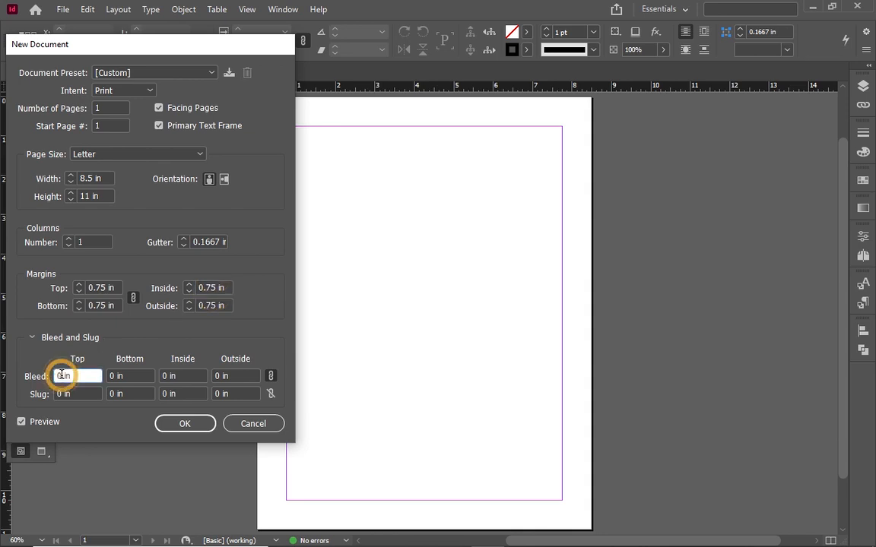
pyautogui.write('.12')
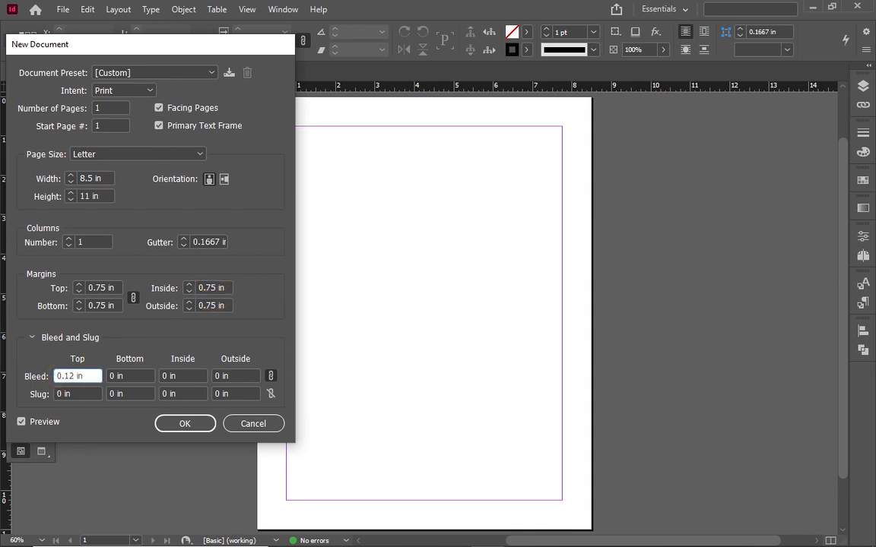
pyautogui.write('5')
pyautogui.click(146, 380)
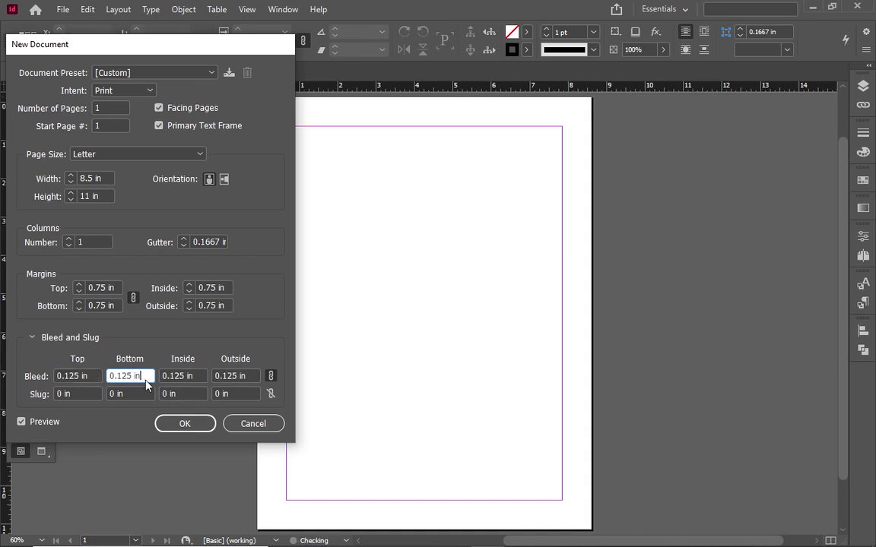
pyautogui.click(184, 423)
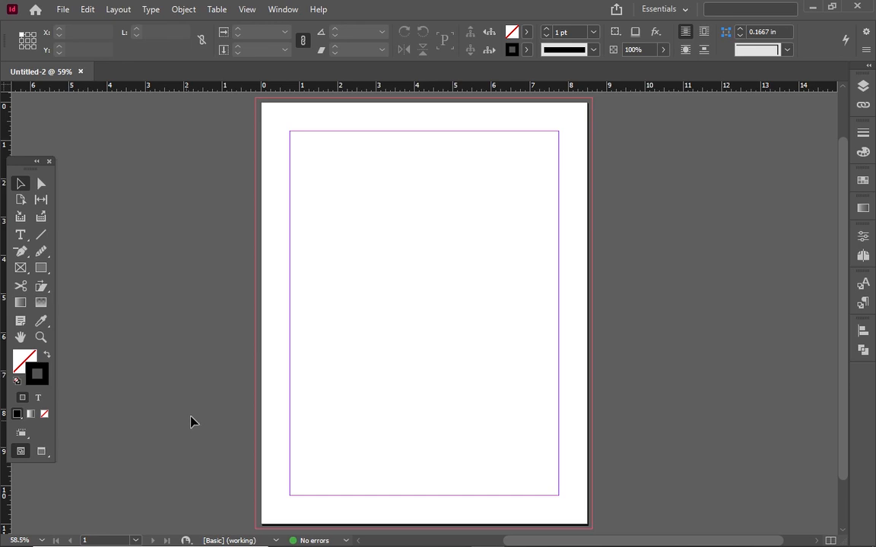
# Add a new two-page Letter-size master with prefix B, named Master and based on no other master
pyautogui.click(44, 182)
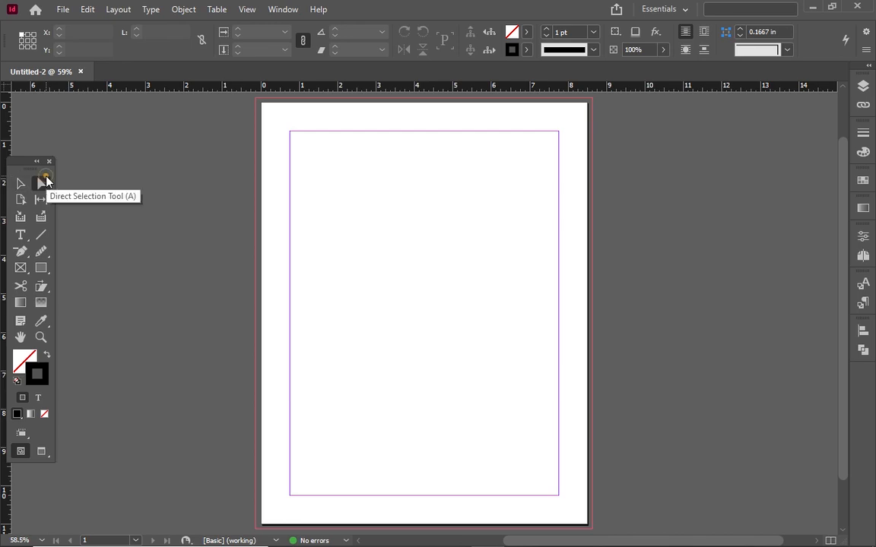
pyautogui.click(862, 257)
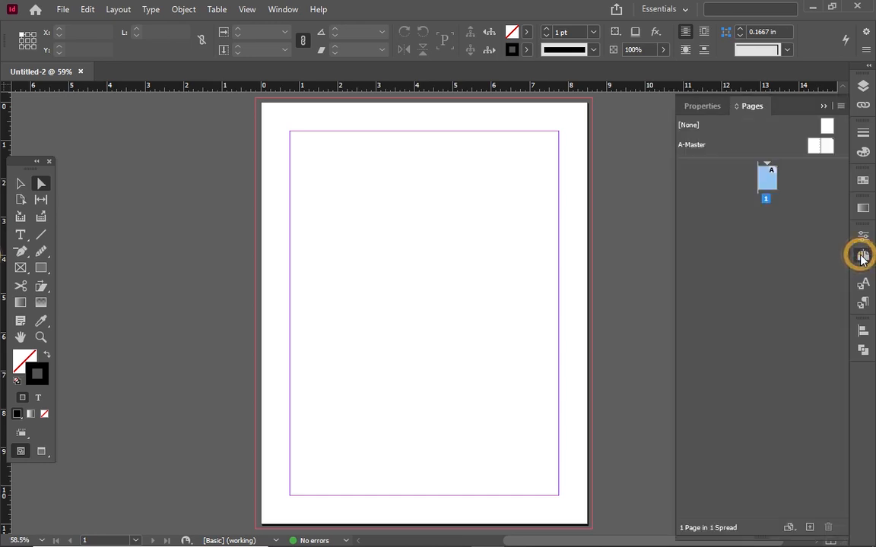
pyautogui.click(814, 147)
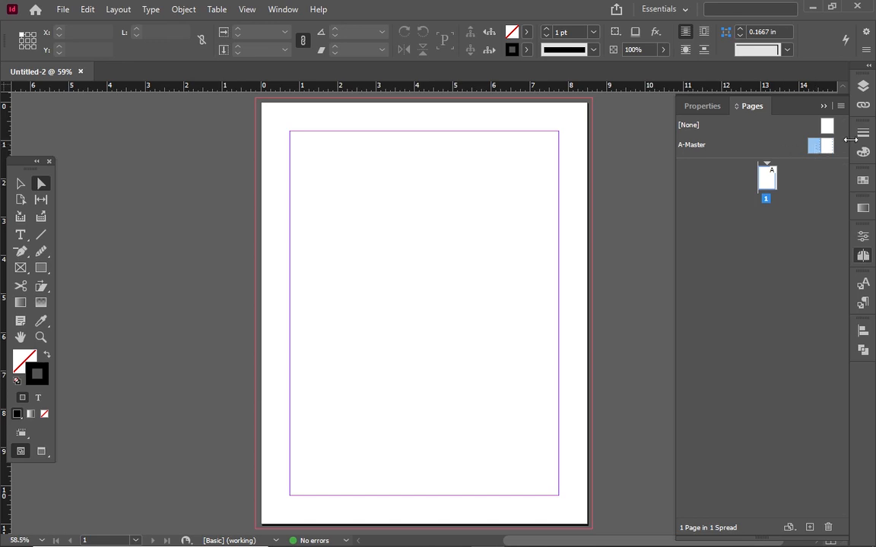
pyautogui.click(824, 154)
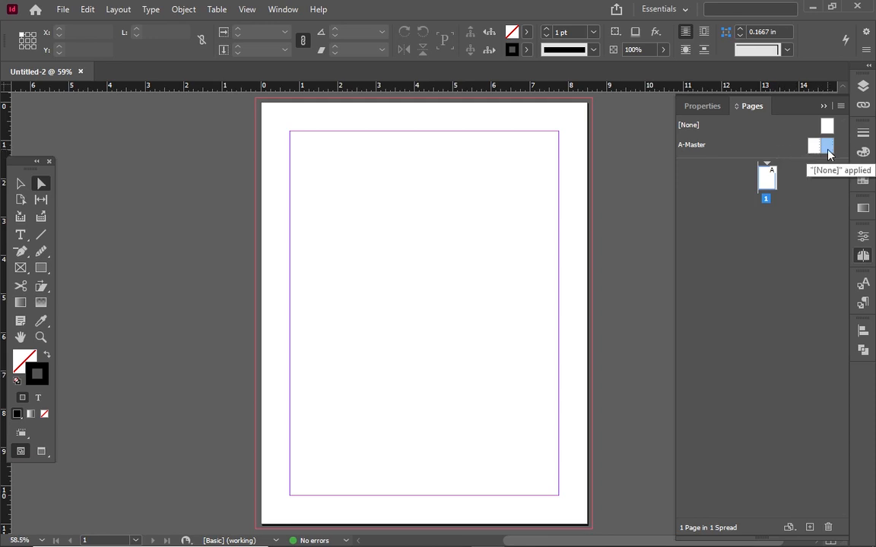
pyautogui.rightClick(828, 153)
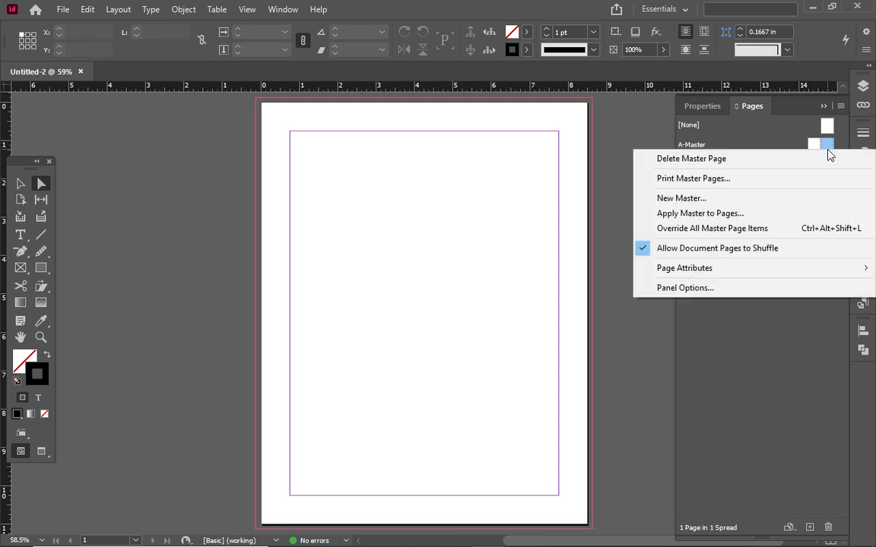
pyautogui.click(757, 199)
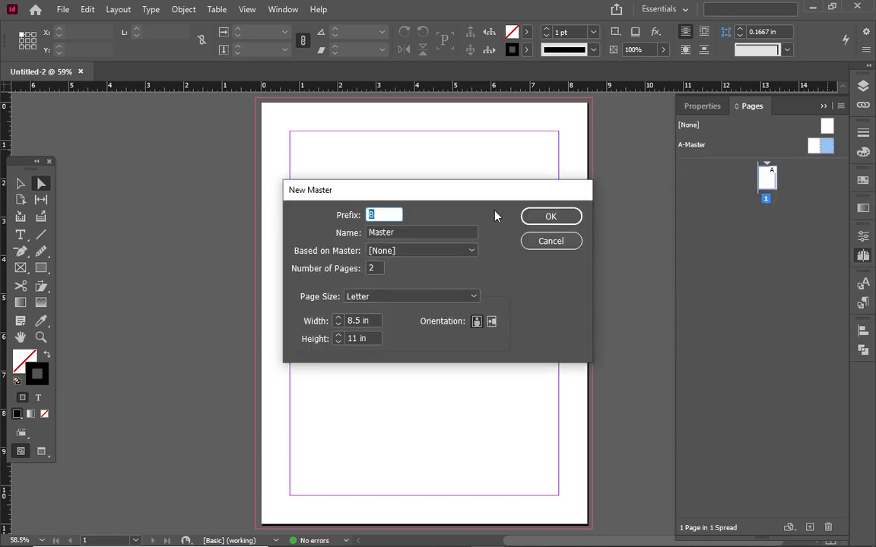
pyautogui.click(530, 219)
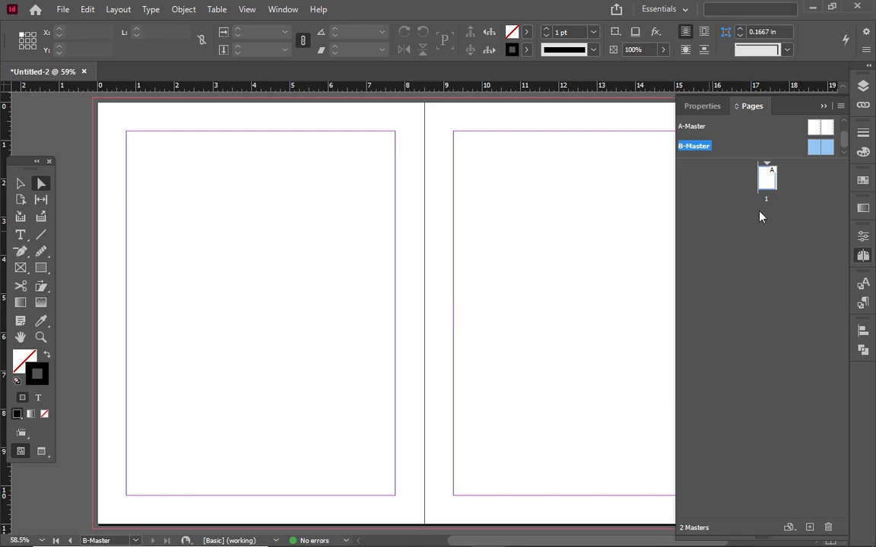
# Change the B-Master options so that the master has 1 page
pyautogui.rightClick(818, 149)
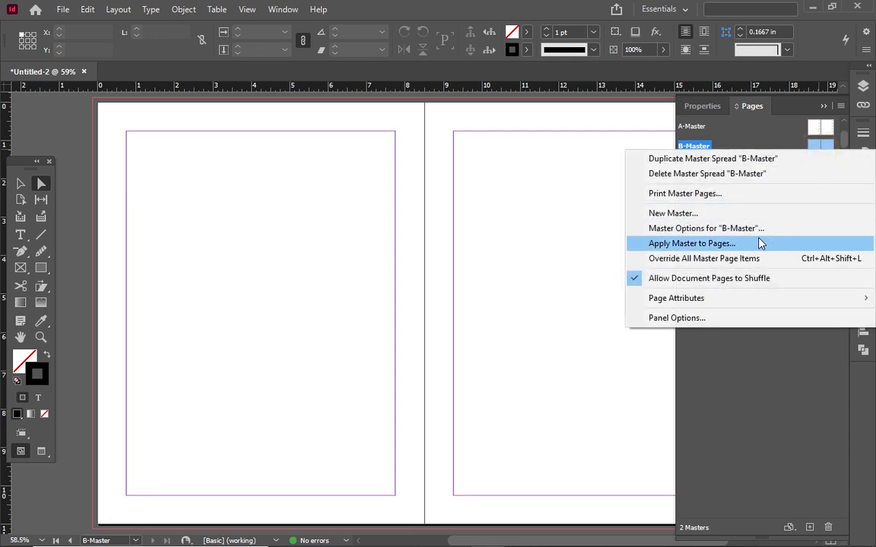
pyautogui.click(758, 230)
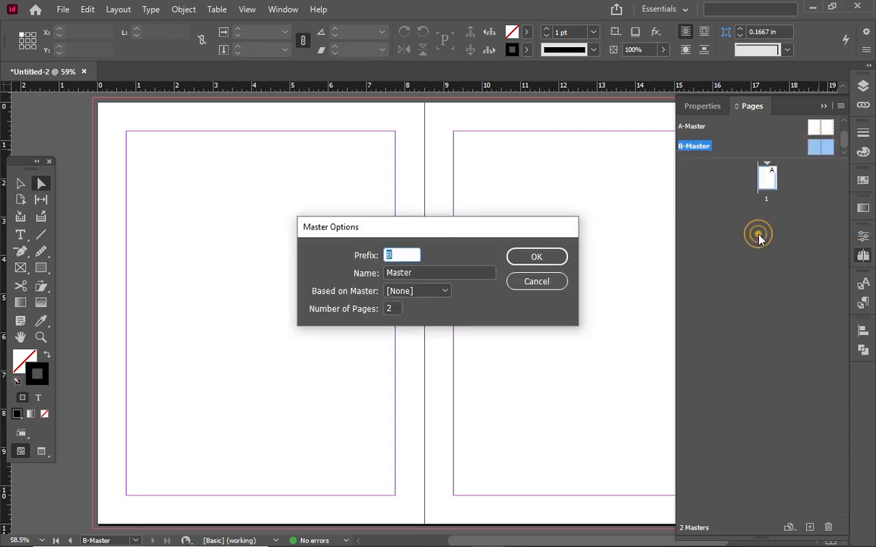
pyautogui.click(392, 309)
pyautogui.write('1')
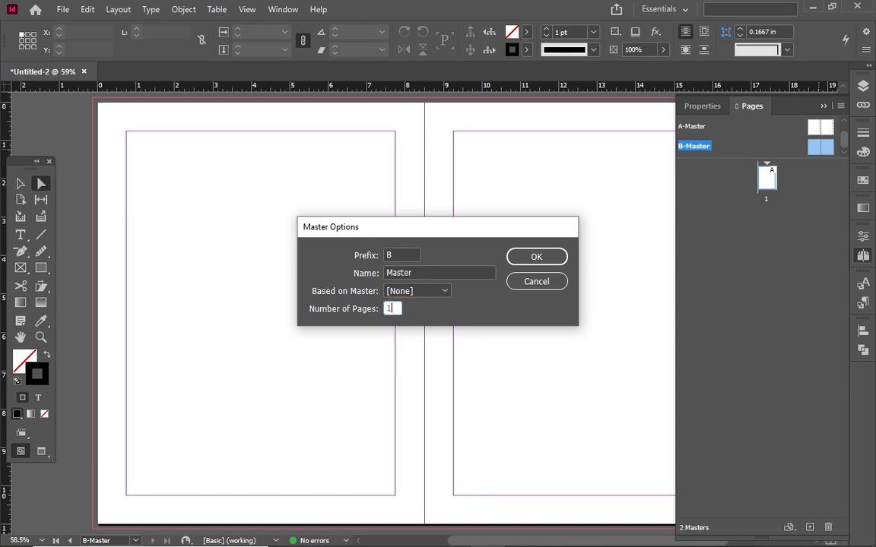
pyautogui.click(512, 264)
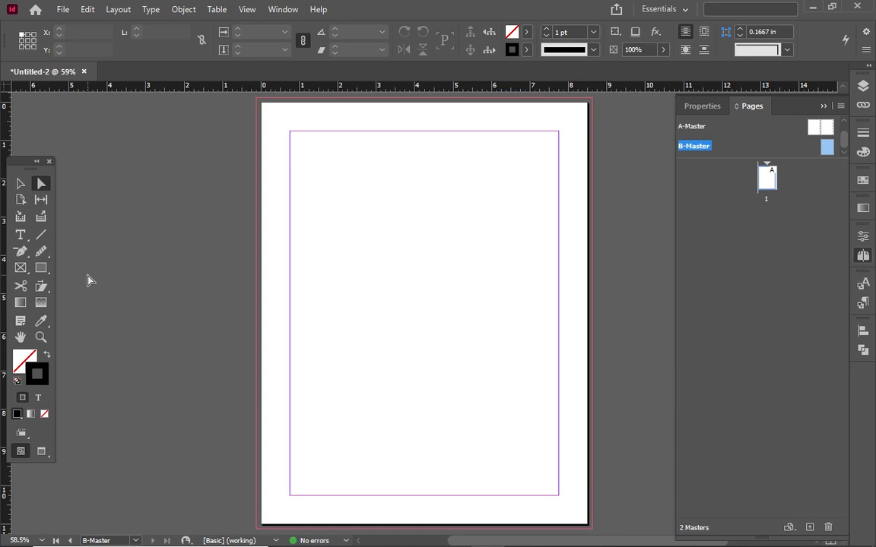
# Draw a text frame about 7 in wide and 1.5 in high between B-Master's side margins and enter "CHAPTER 1"
pyautogui.click(20, 235)
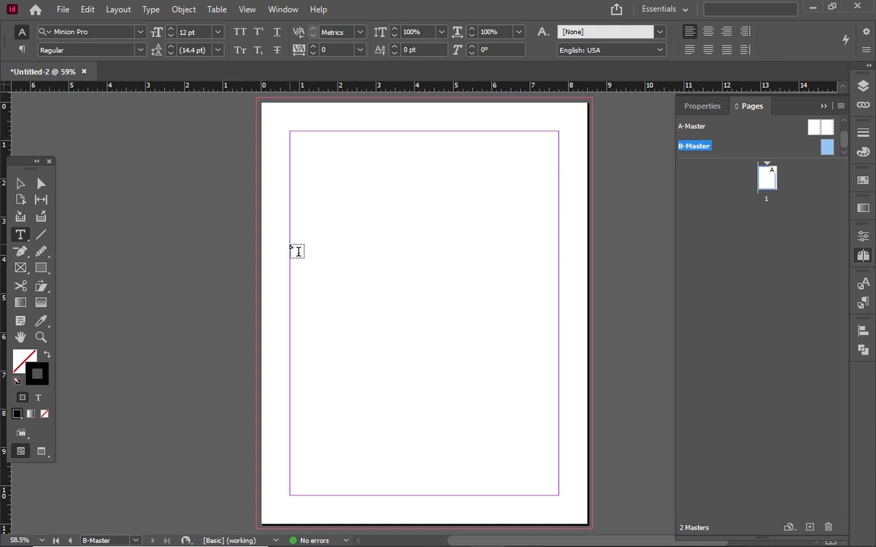
pyautogui.moveTo(289, 244); pyautogui.dragTo(563, 301)
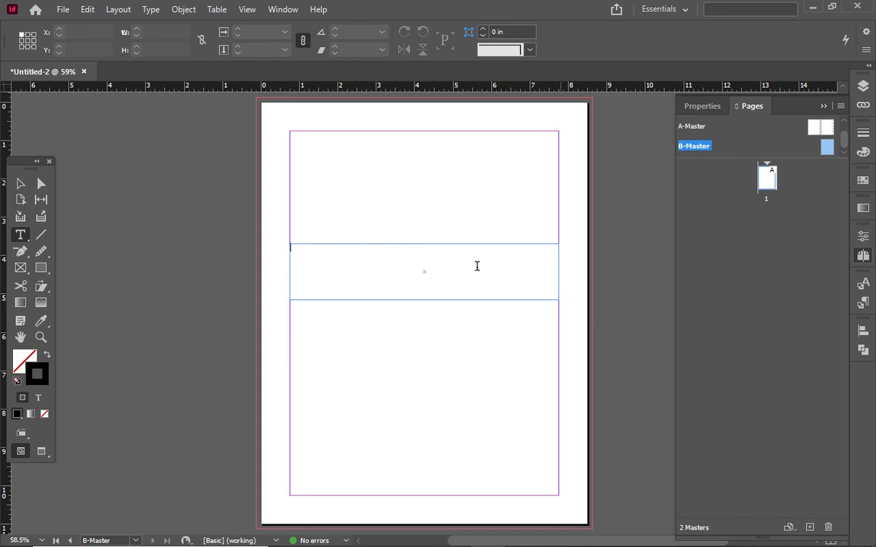
pyautogui.write('ch')
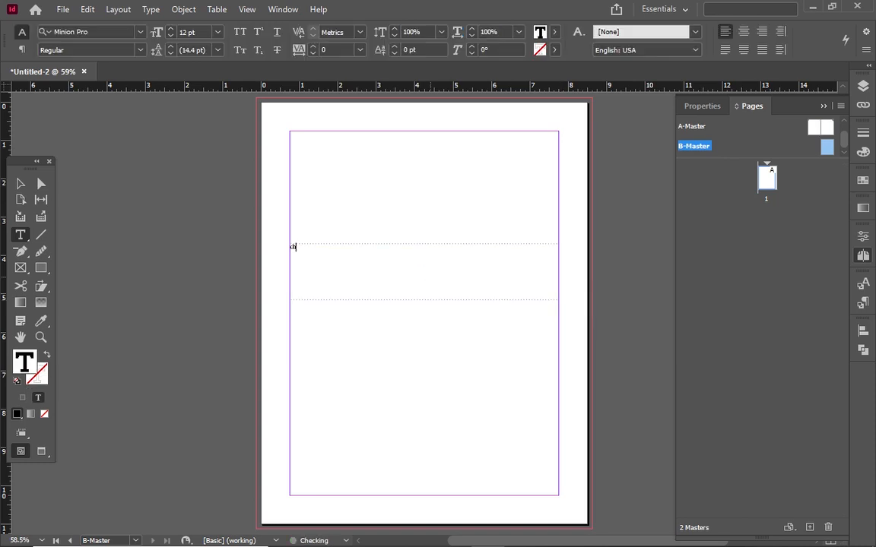
pyautogui.press('BackSpace')
pyautogui.press('BackSpace')
pyautogui.write('CHAPTER')
pyautogui.write('1')
# Set the font size of the whole "CHAPTER 1" text to 96 pt and deselect the frame
pyautogui.hotkey('ctrl', 'a')
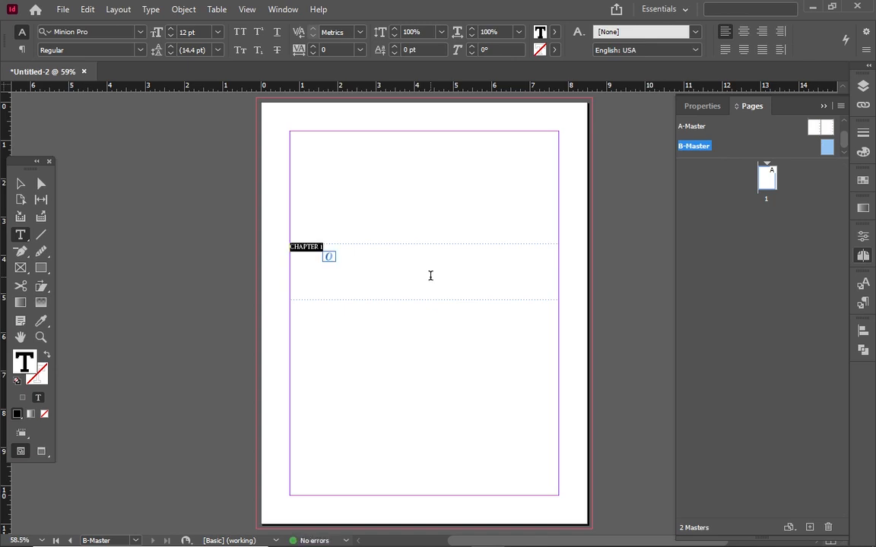
pyautogui.keyDown('shift'); pyautogui.click(170, 29); pyautogui.keyUp('shift')
pyautogui.keyDown('shift'); pyautogui.click(170, 29); pyautogui.keyUp('shift')
pyautogui.keyDown('shift'); pyautogui.click(171, 29); pyautogui.keyUp('shift')
pyautogui.keyDown('shift'); pyautogui.click(170, 29); pyautogui.keyUp('shift')
pyautogui.keyDown('shift'); pyautogui.click(171, 29); pyautogui.keyUp('shift')
pyautogui.keyDown('shift'); pyautogui.click(171, 29); pyautogui.keyUp('shift')
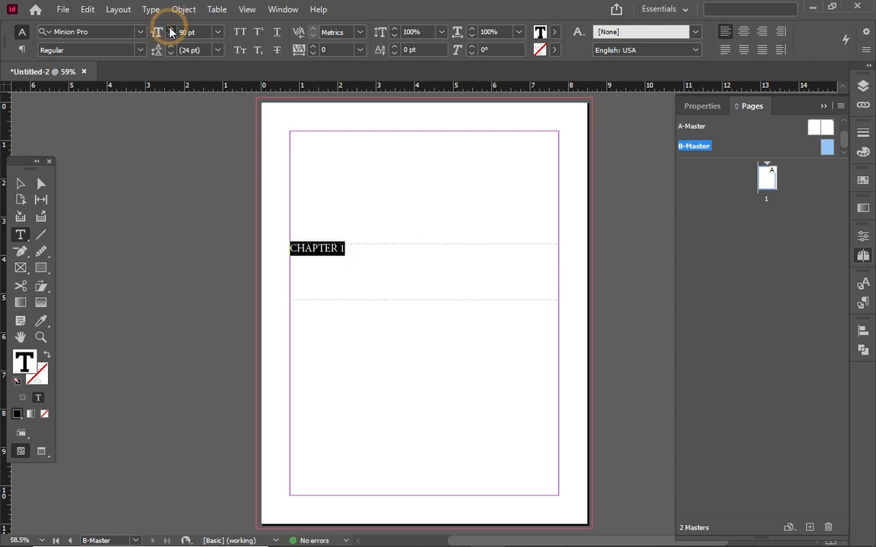
pyautogui.keyDown('shift'); pyautogui.click(171, 29); pyautogui.keyUp('shift')
pyautogui.keyDown('shift'); pyautogui.click(170, 29); pyautogui.keyUp('shift')
pyautogui.keyDown('shift'); pyautogui.click(170, 29); pyautogui.keyUp('shift')
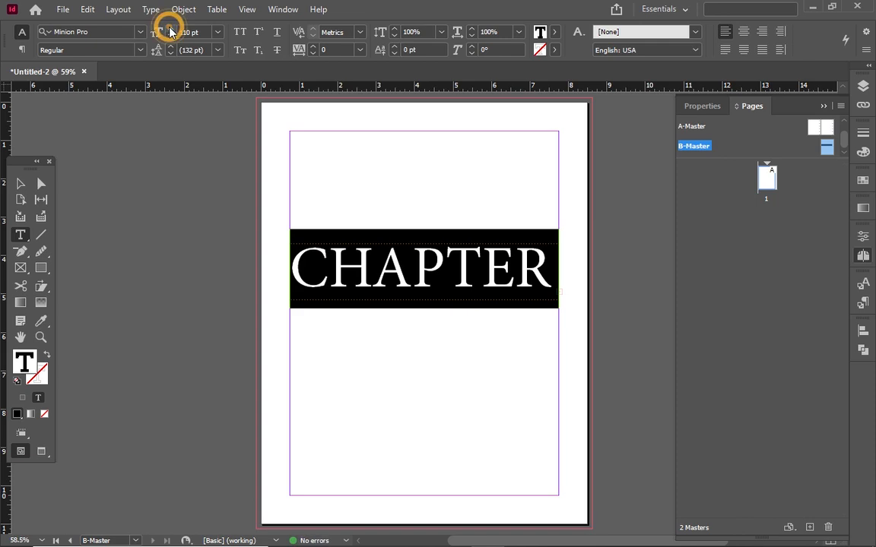
pyautogui.click(169, 36)
pyautogui.click(169, 36)
pyautogui.click(169, 36)
pyautogui.click(169, 35)
pyautogui.click(170, 35)
pyautogui.click(170, 36)
pyautogui.click(169, 36)
pyautogui.click(169, 35)
pyautogui.click(169, 35)
pyautogui.click(169, 35)
pyautogui.click(170, 35)
pyautogui.click(170, 35)
pyautogui.click(170, 35)
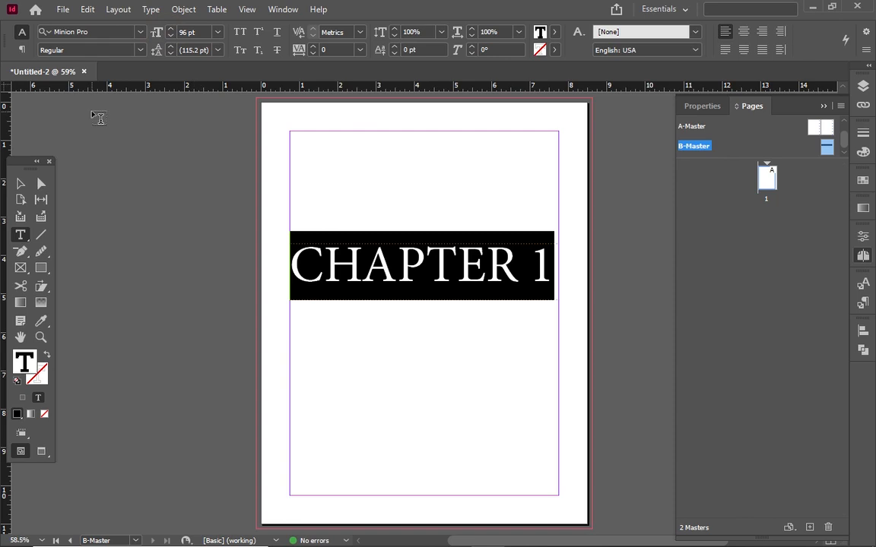
pyautogui.click(21, 183)
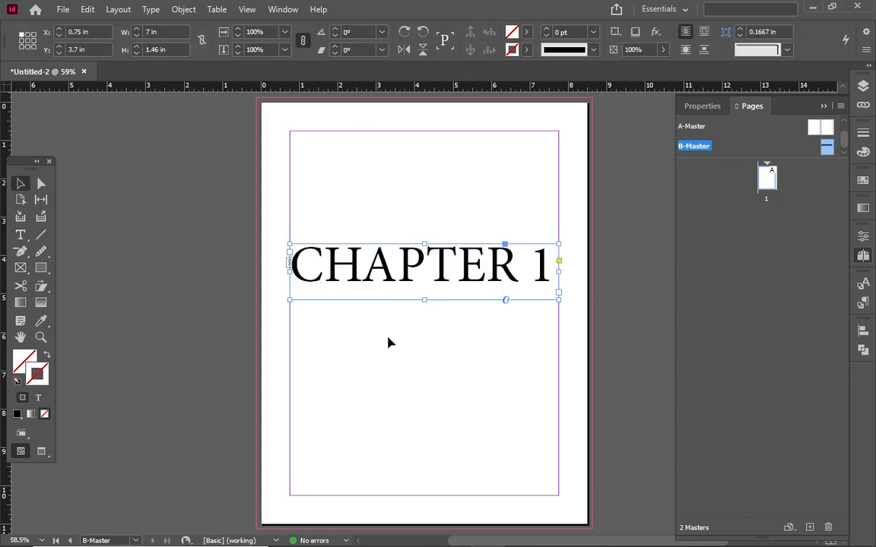
pyautogui.click(484, 425)
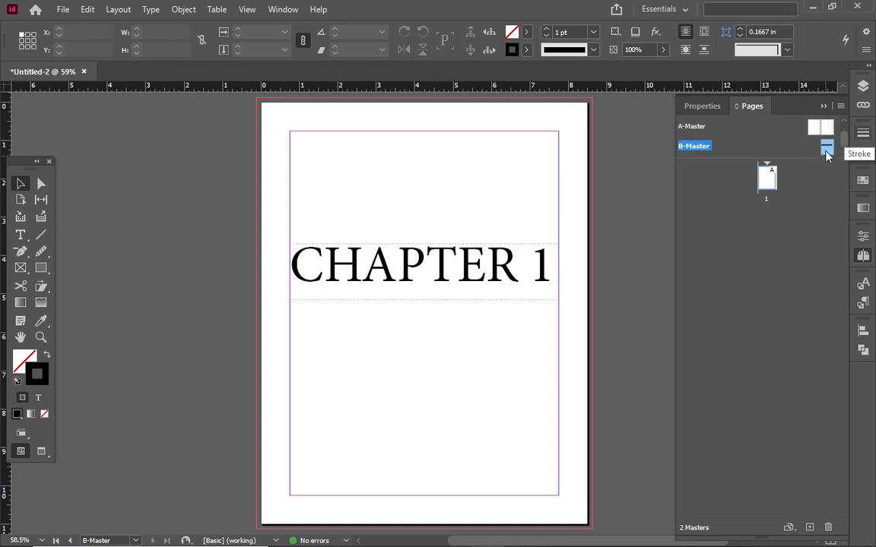
# Add four pages after page 1 and apply B-Master to page 2
pyautogui.click(815, 129)
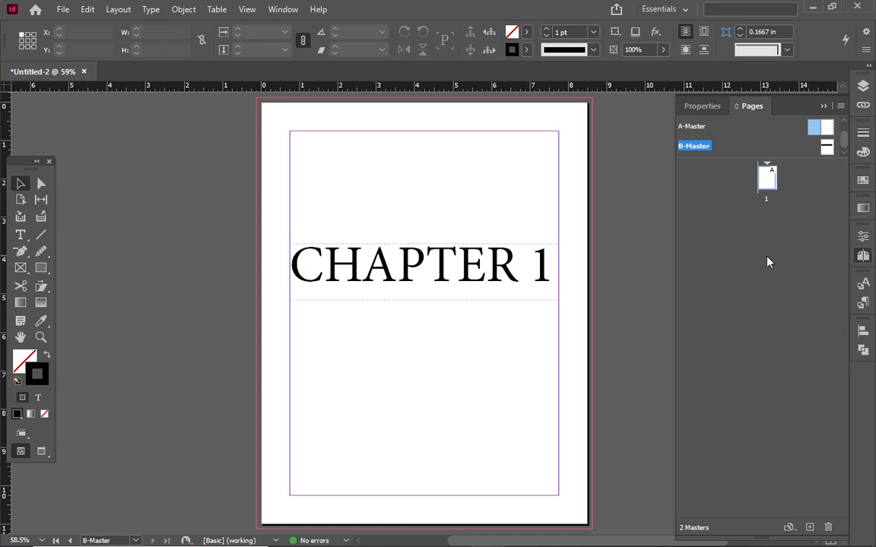
pyautogui.doubleClick(763, 183)
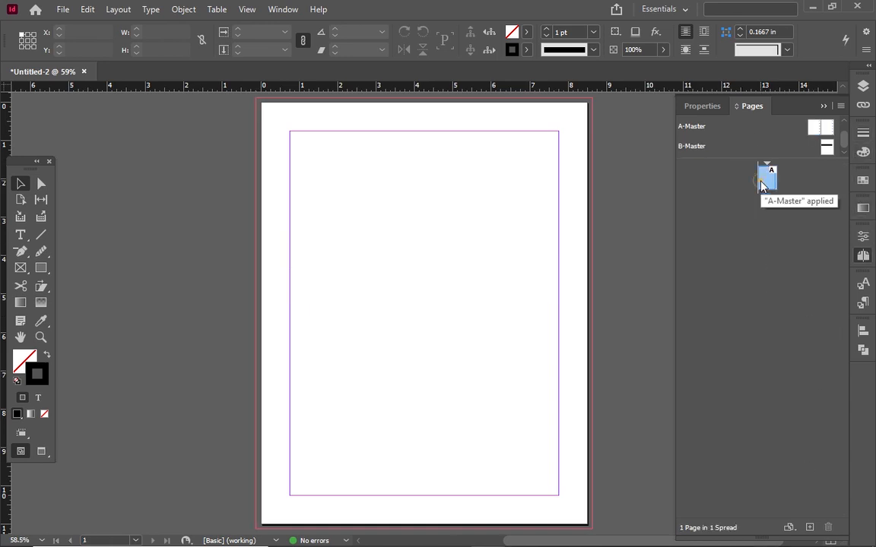
pyautogui.click(809, 527)
pyautogui.click(809, 527)
pyautogui.click(810, 528)
pyautogui.click(809, 528)
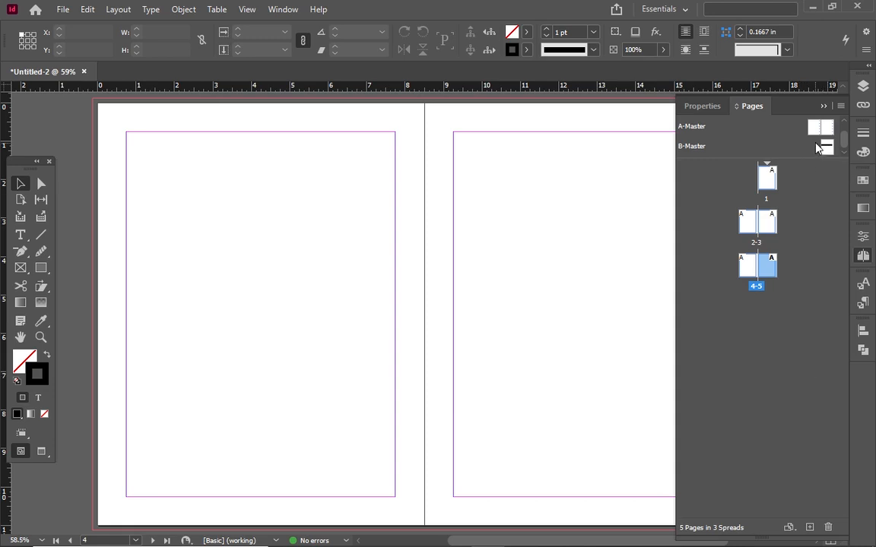
pyautogui.moveTo(821, 148); pyautogui.dragTo(753, 229)
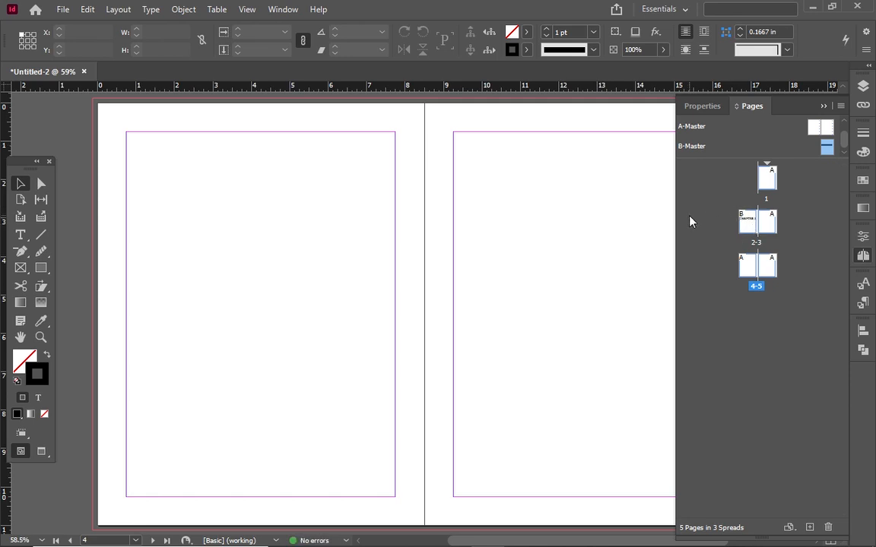
# Apply the [None] master to pages 2 and 3 and select the text frame on page 3
pyautogui.doubleClick(751, 219)
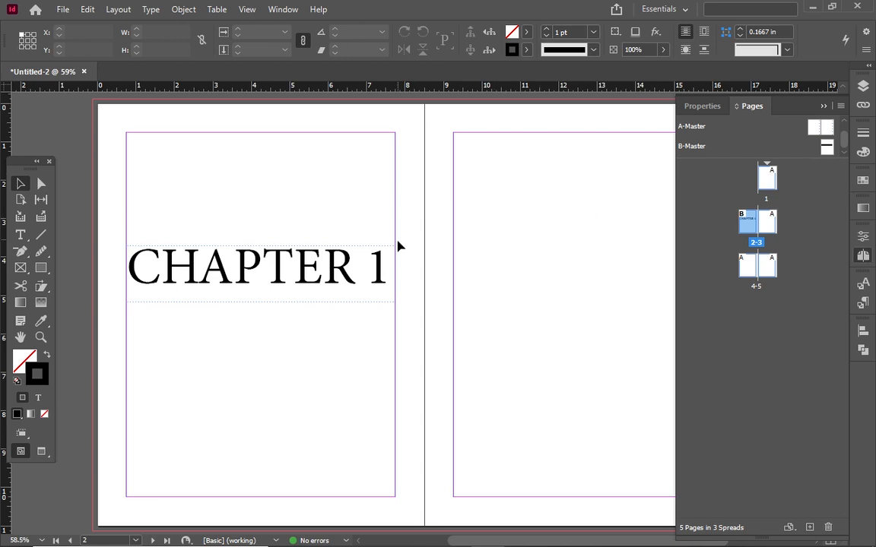
pyautogui.click(301, 267)
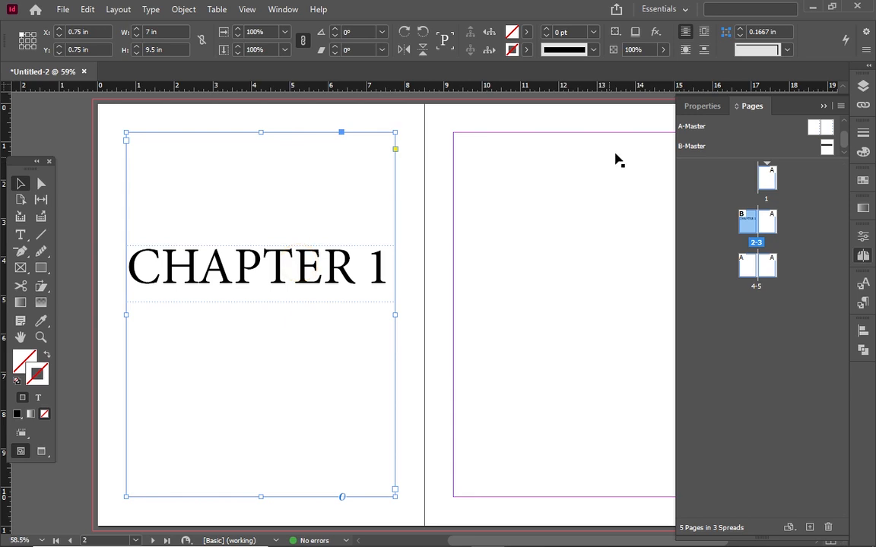
pyautogui.doubleClick(749, 221)
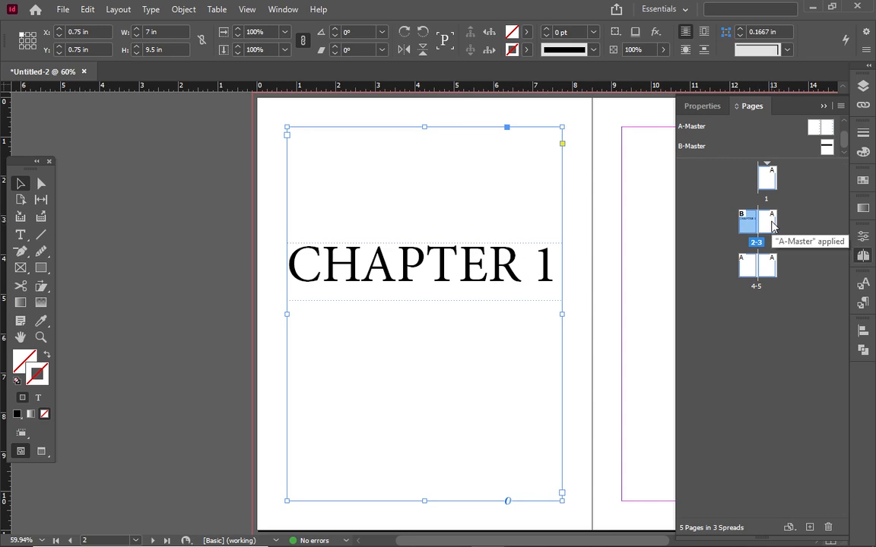
pyautogui.click(438, 280)
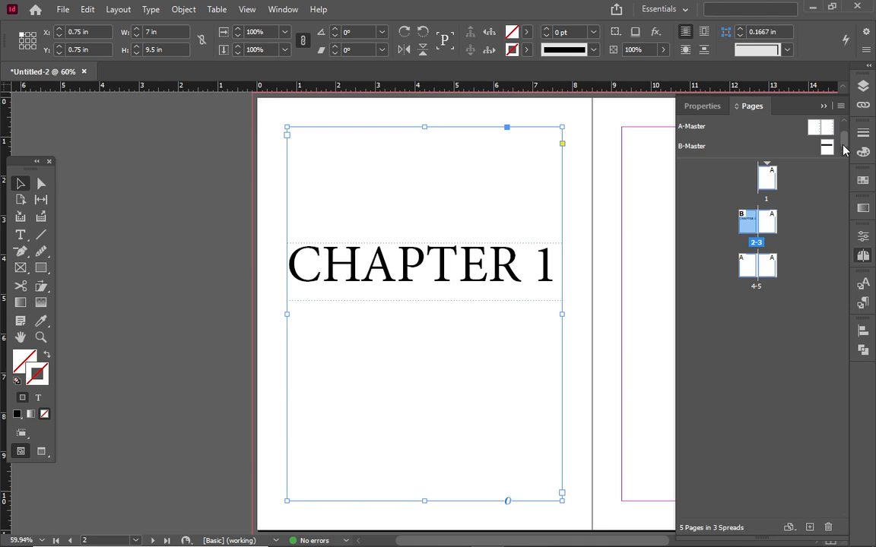
pyautogui.moveTo(843, 144); pyautogui.dragTo(741, 229)
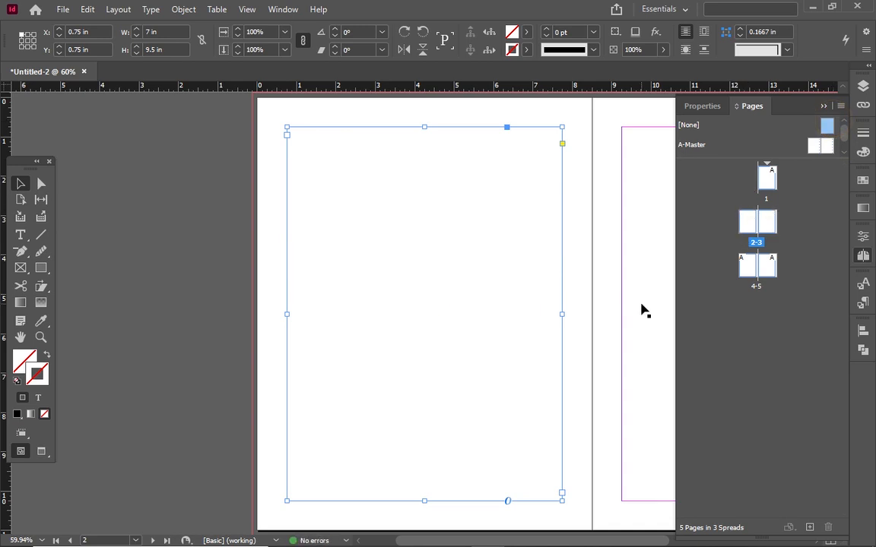
pyautogui.moveTo(506, 542); pyautogui.dragTo(585, 525)
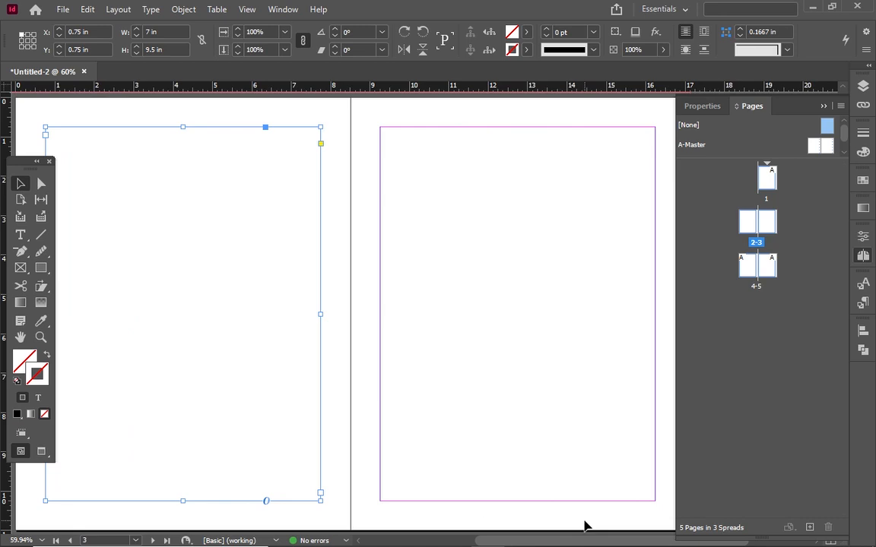
pyautogui.click(568, 410)
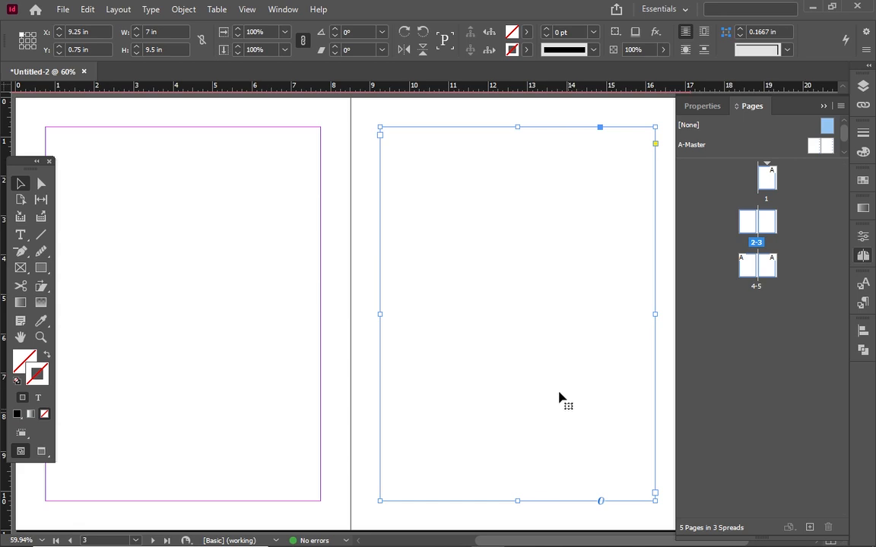
# Create a new book file named "Book 1" in the Documents folder
pyautogui.click(66, 10)
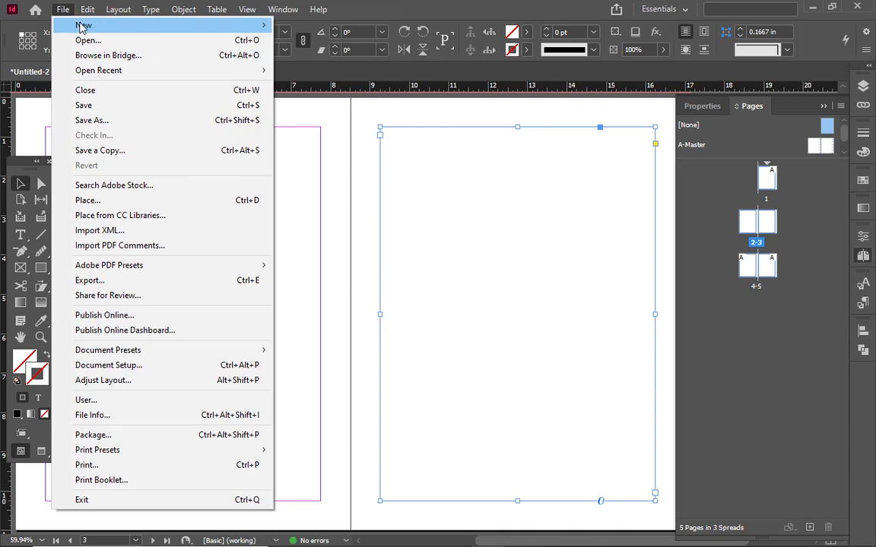
pyautogui.moveTo(282, 9)
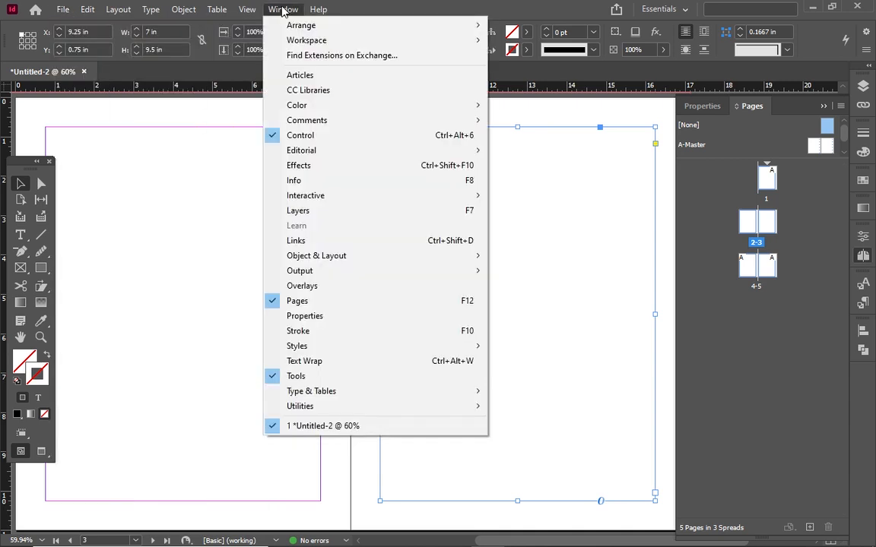
pyautogui.moveTo(82, 19)
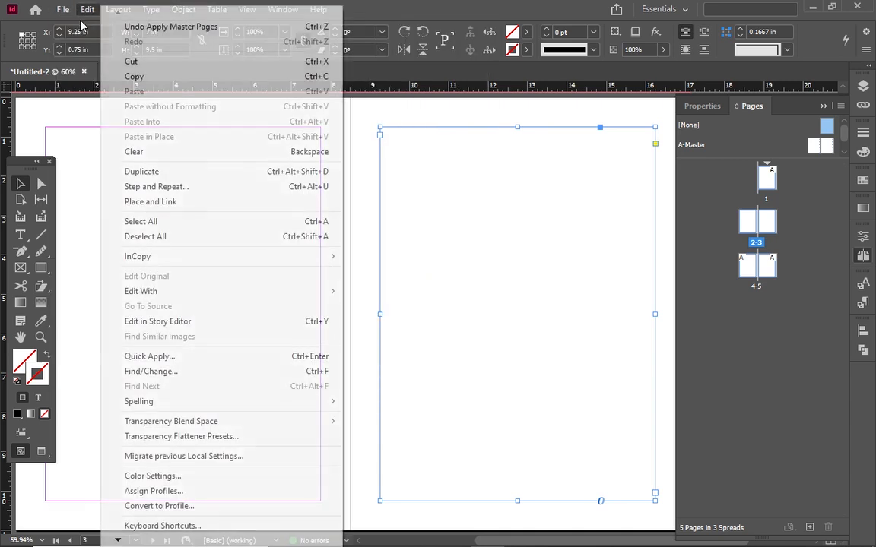
pyautogui.moveTo(106, 28)
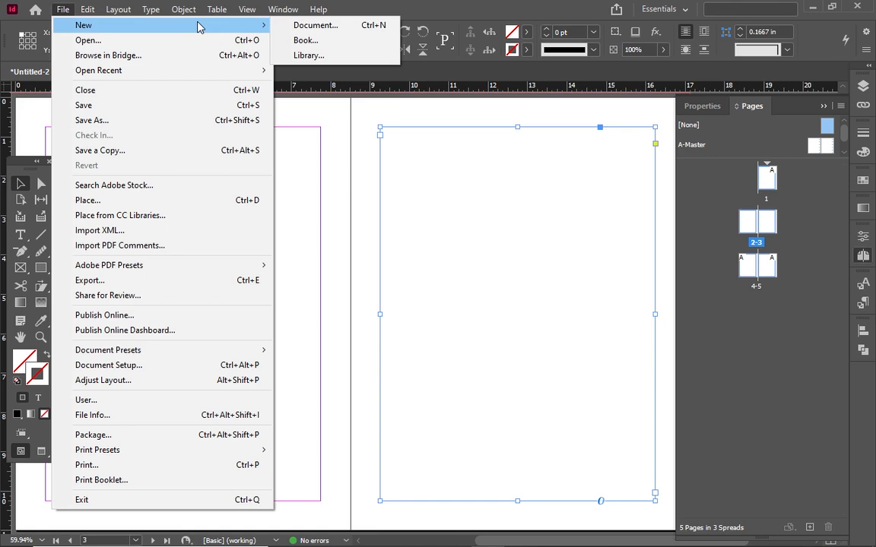
pyautogui.click(299, 39)
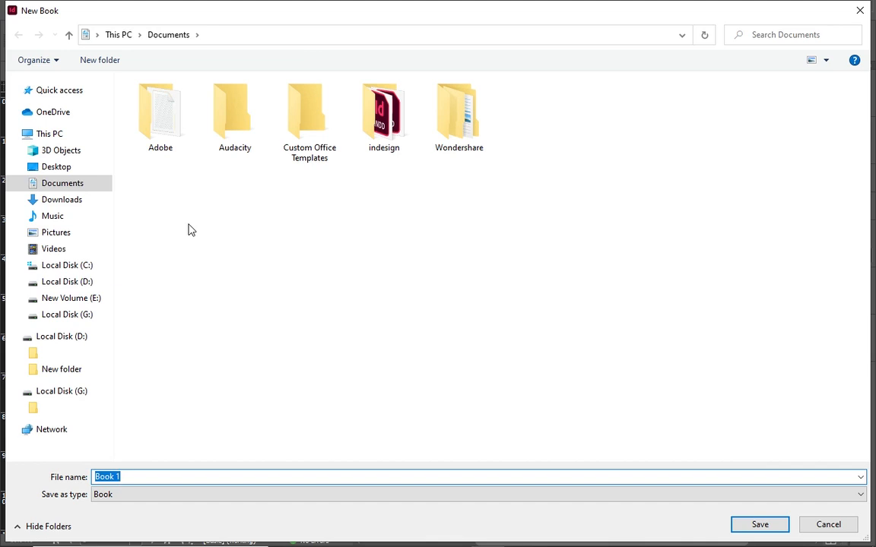
pyautogui.click(776, 525)
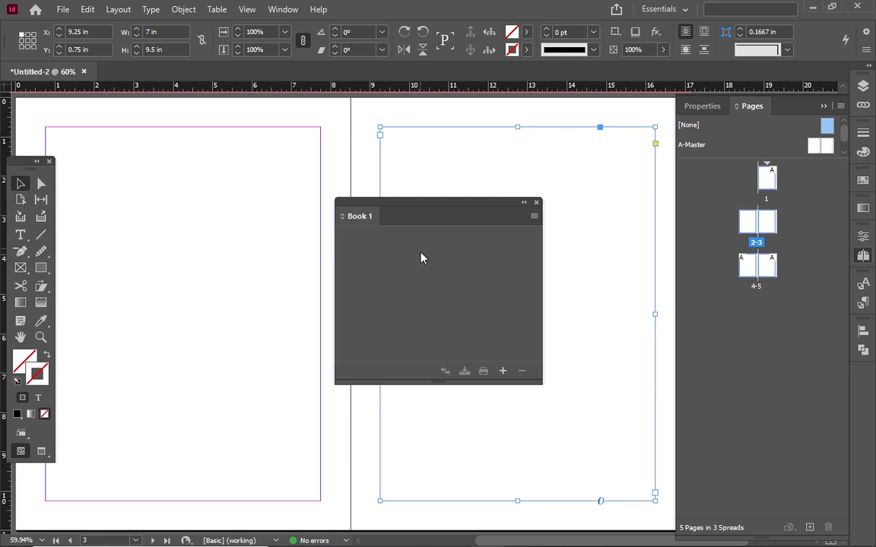
# Add the TOC and Typography rules documents to Book 1 and continue updating the numbering despite missing fonts
pyautogui.click(503, 371)
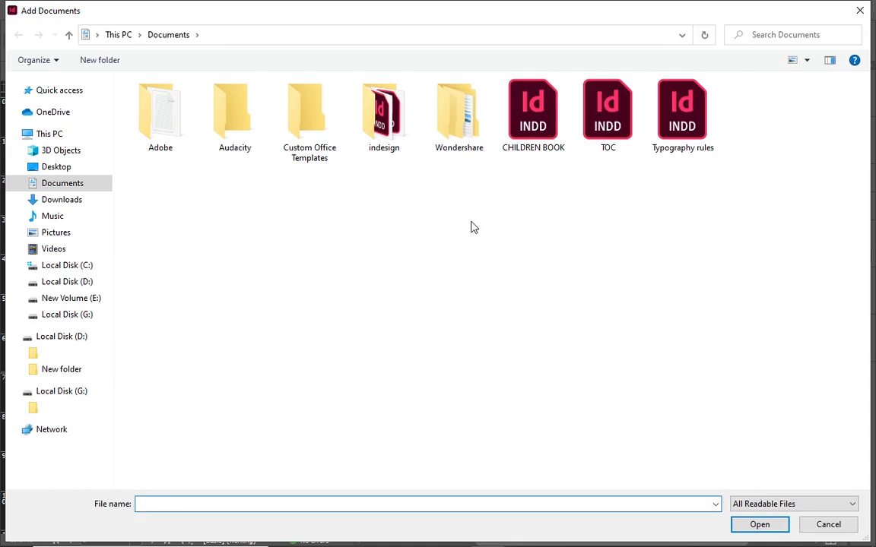
pyautogui.click(603, 122)
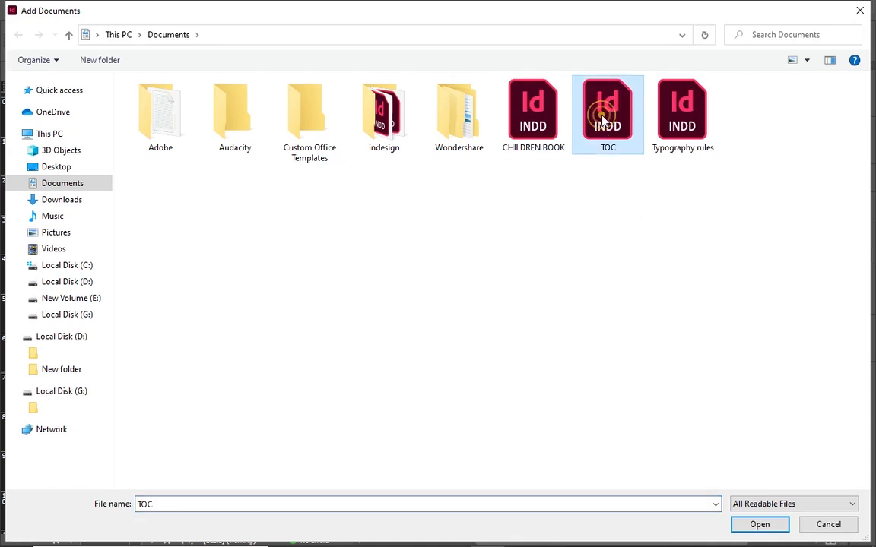
pyautogui.keyDown('ctrl'); pyautogui.click(674, 126); pyautogui.keyUp('ctrl')
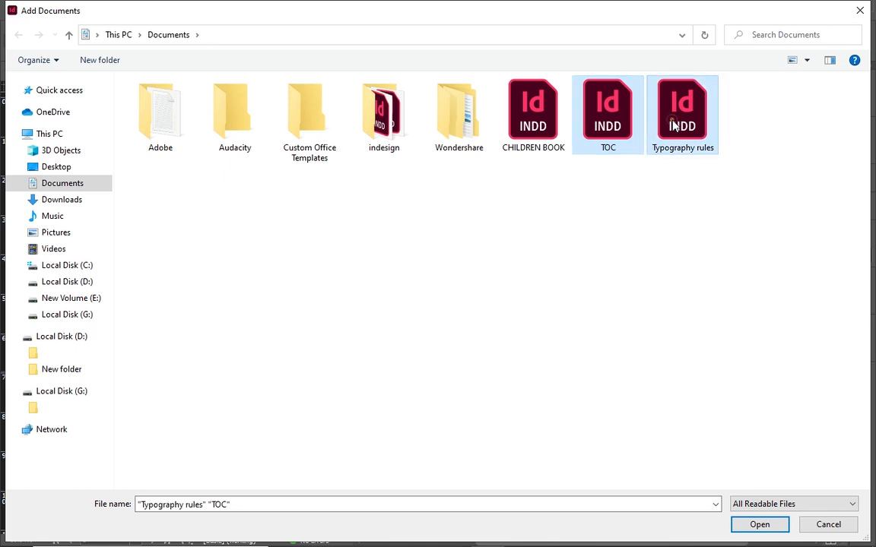
pyautogui.click(740, 524)
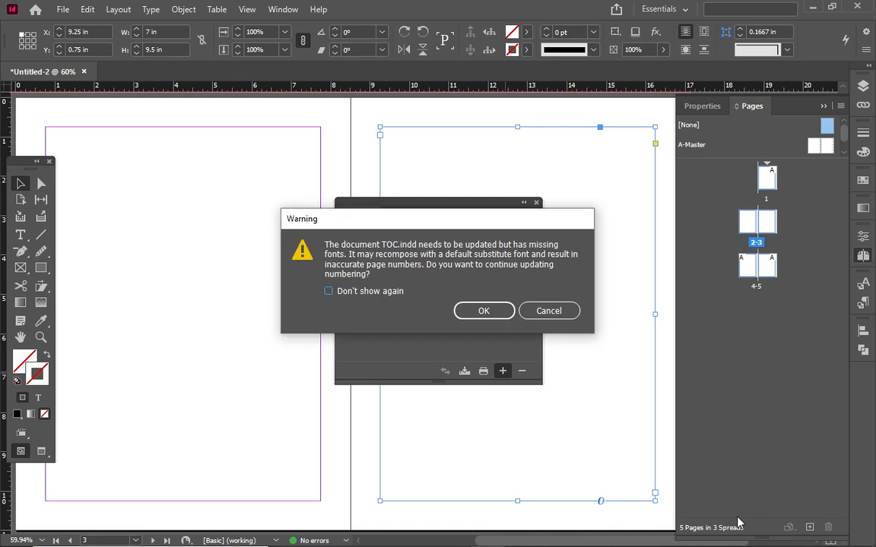
pyautogui.click(483, 311)
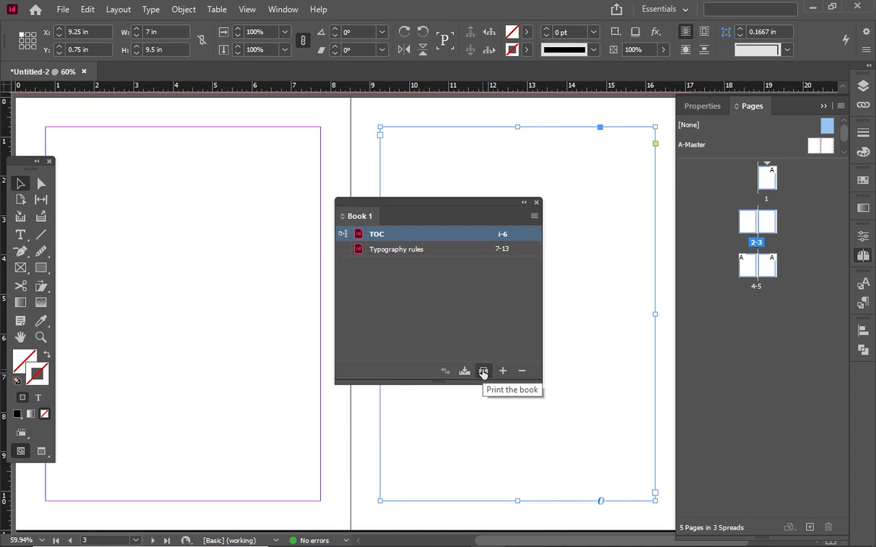
# Remove the TOC and Typography rules documents from Book 1 and close the book, saving its changes
pyautogui.click(523, 372)
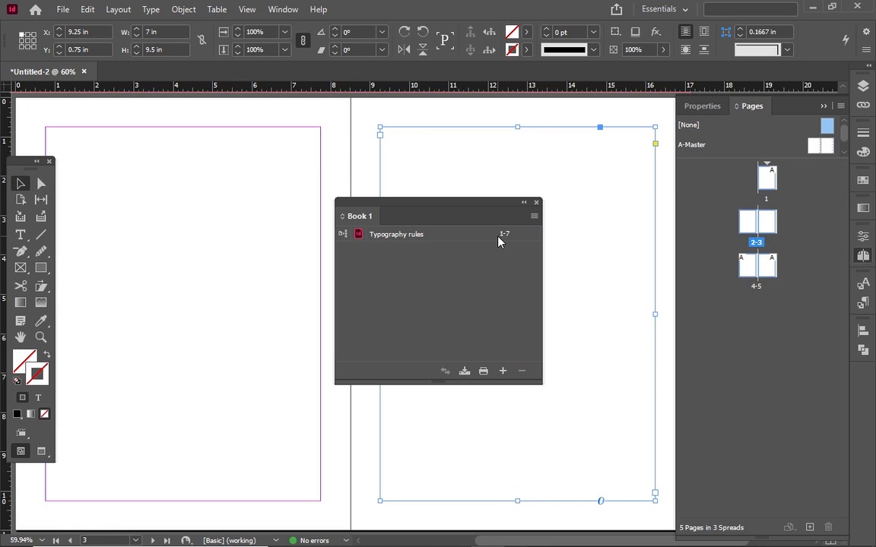
pyautogui.click(499, 235)
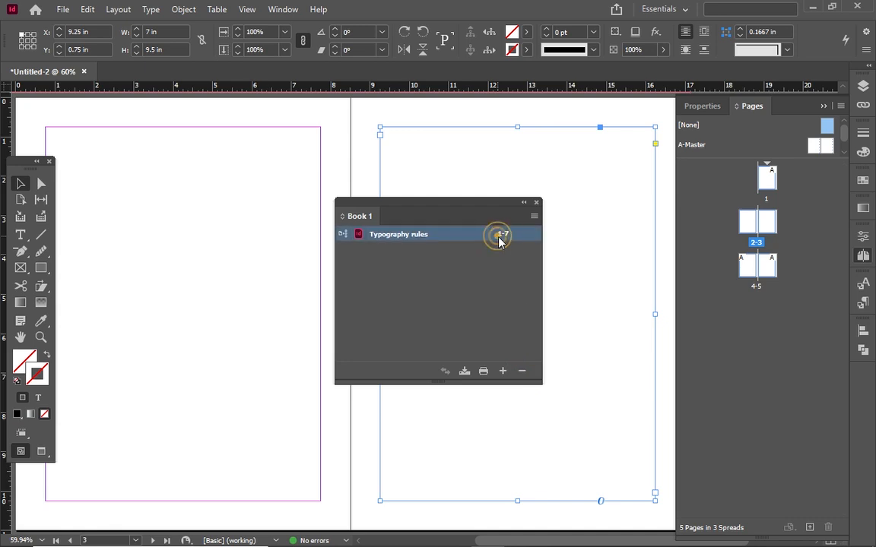
pyautogui.click(524, 372)
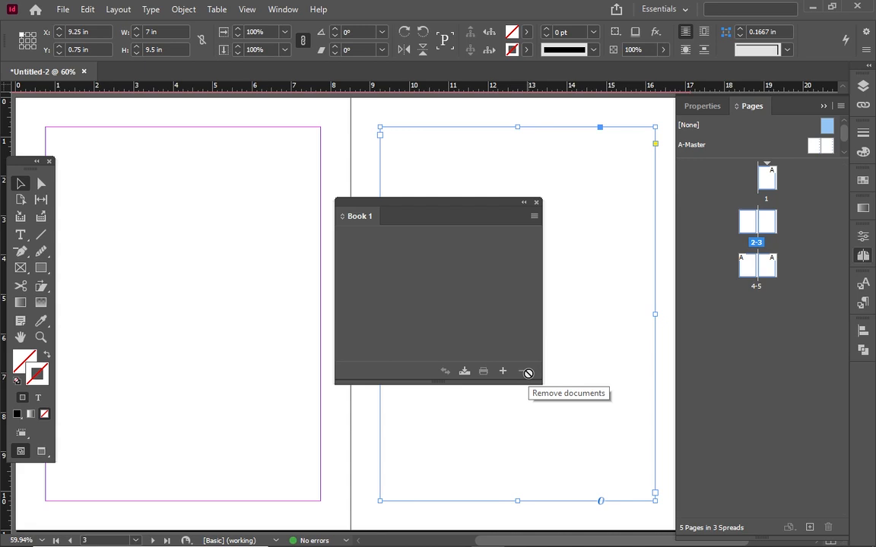
pyautogui.click(537, 203)
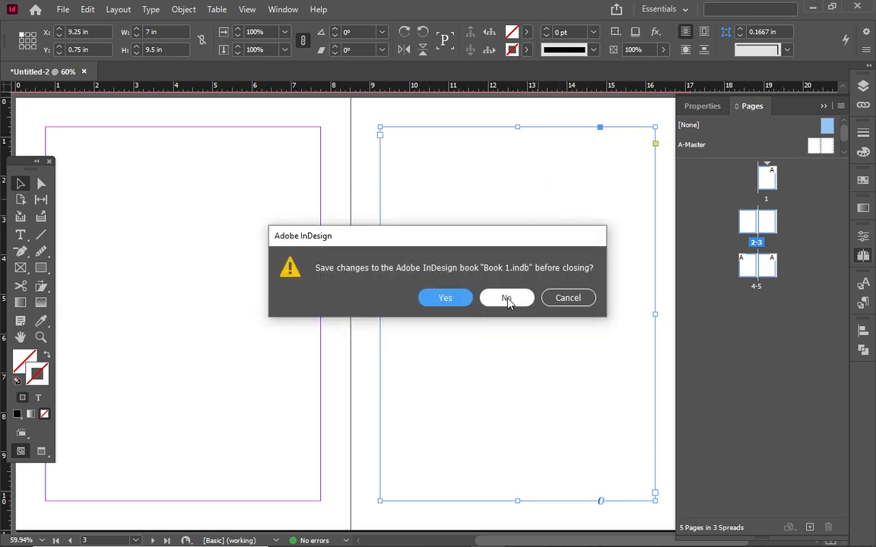
pyautogui.click(454, 297)
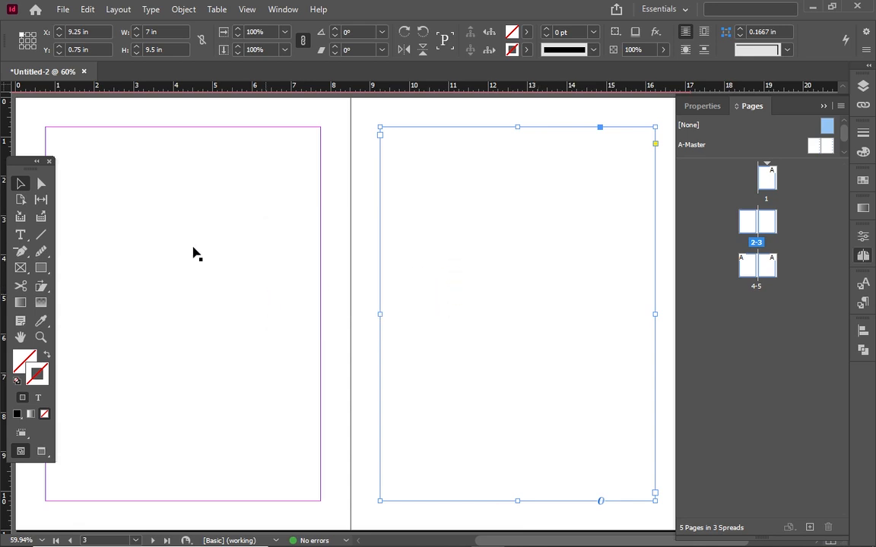
# Close the floating tool palette and fill the text frame on page 2 with placeholder text
pyautogui.click(21, 235)
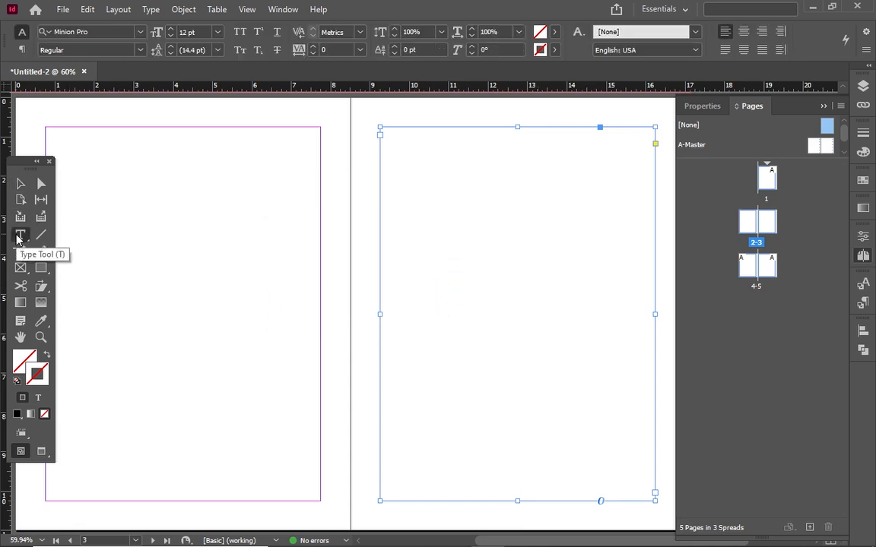
pyautogui.click(50, 161)
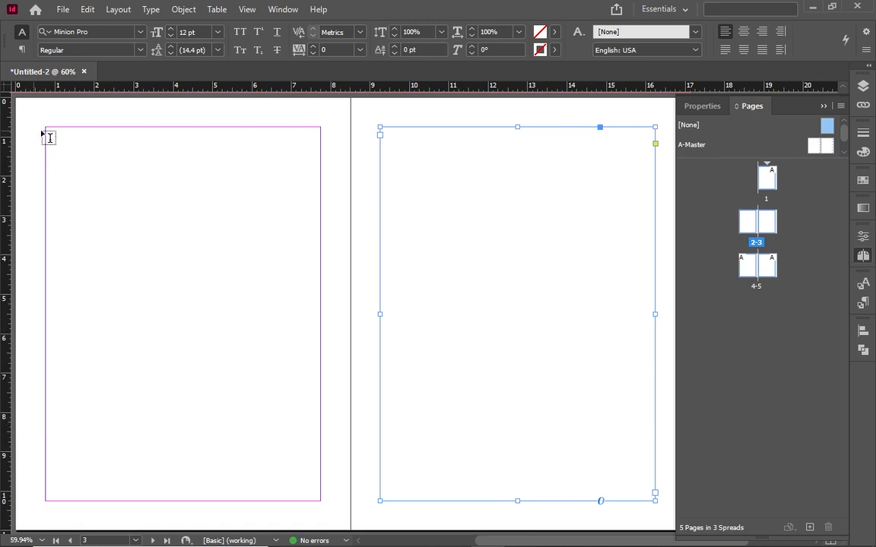
pyautogui.click(45, 129)
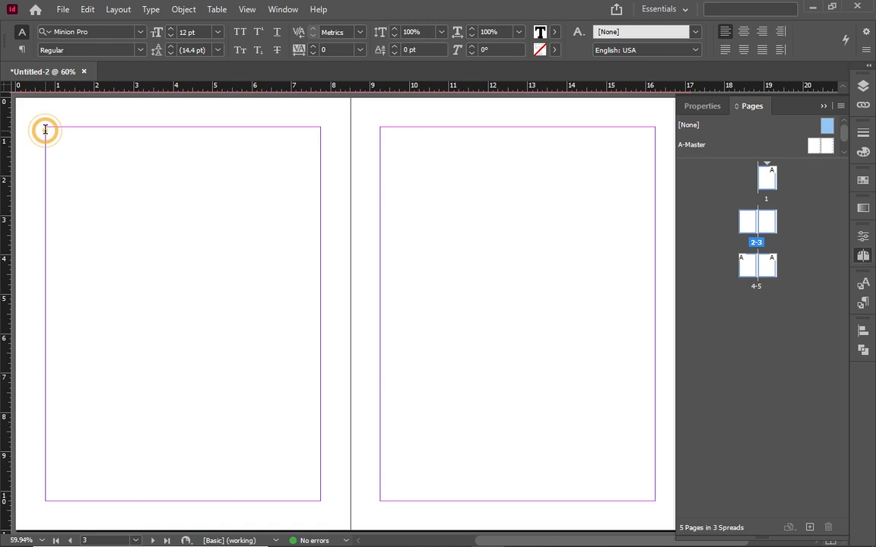
pyautogui.rightClick(45, 129)
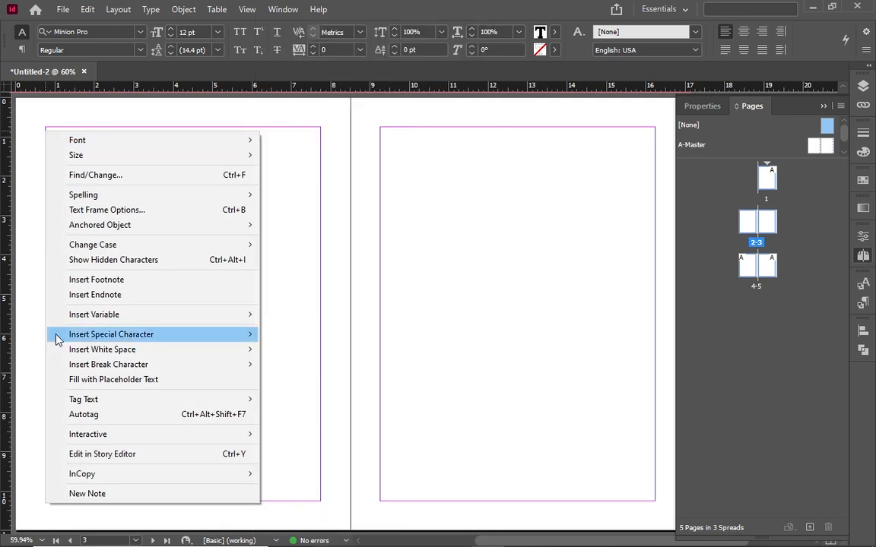
pyautogui.moveTo(126, 399)
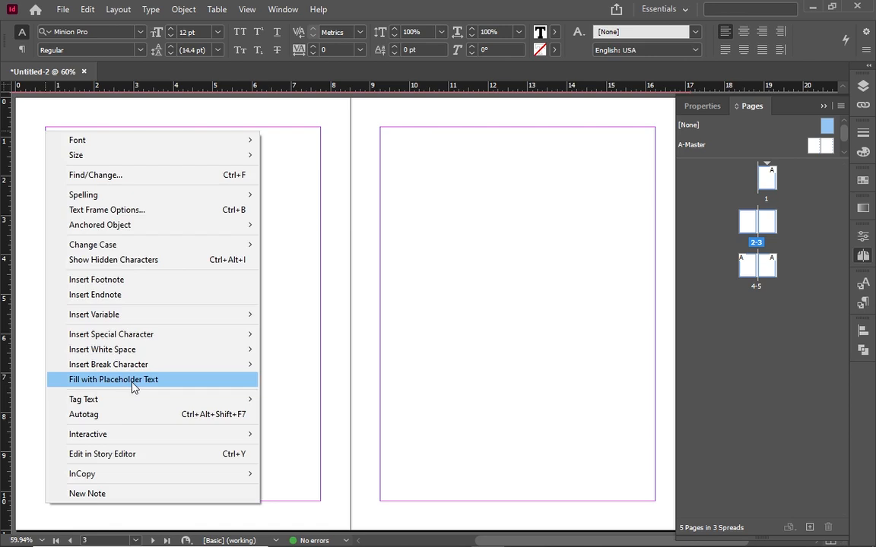
pyautogui.click(132, 380)
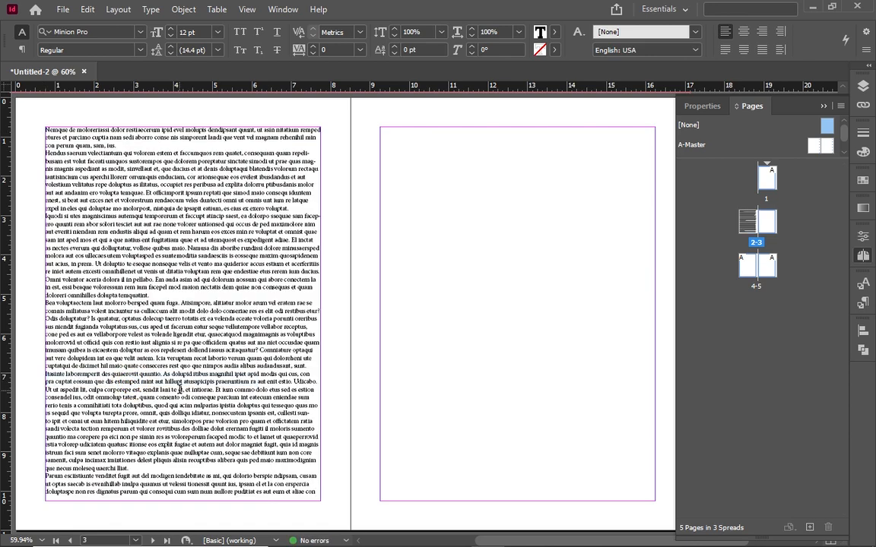
# Select all the placeholder text on page 2 and set its font to Acumin Pro Regular
pyautogui.doubleClick(179, 389)
pyautogui.hotkey('ctrl', 'a')
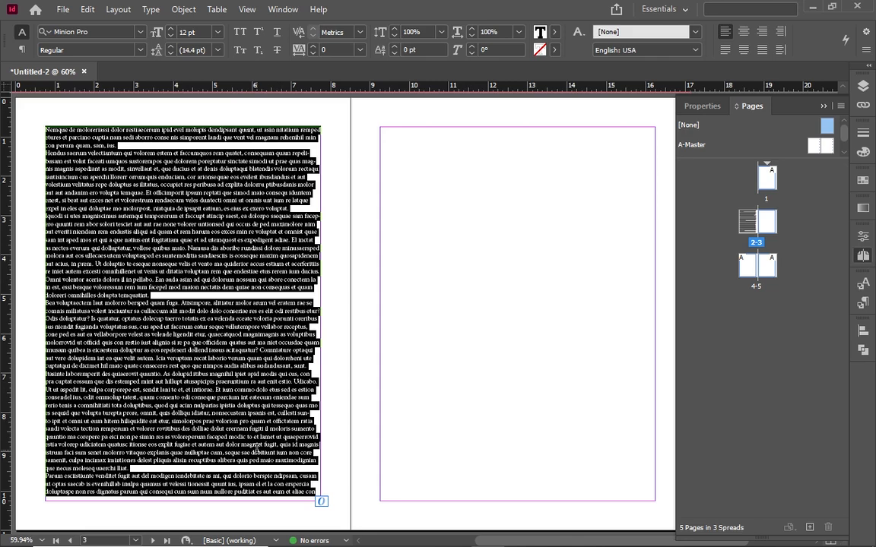
pyautogui.click(256, 450)
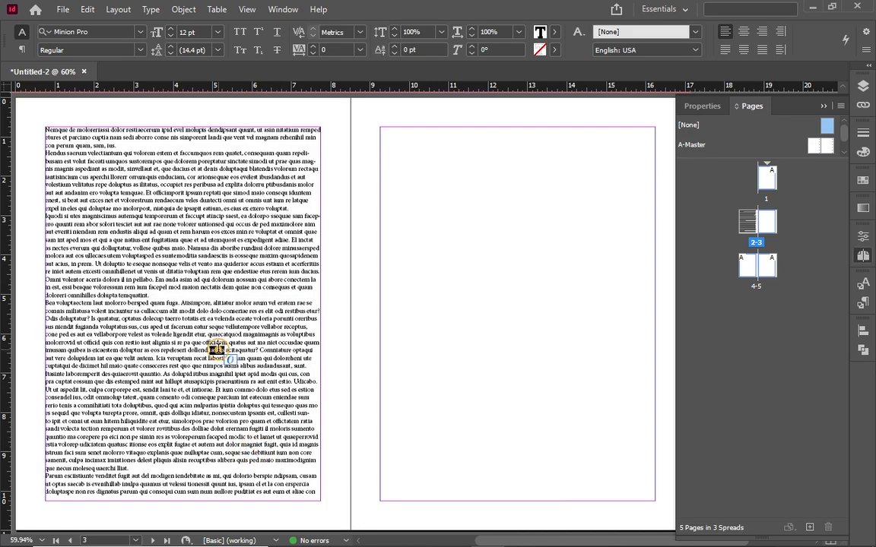
pyautogui.hotkey('ctrl', 'a')
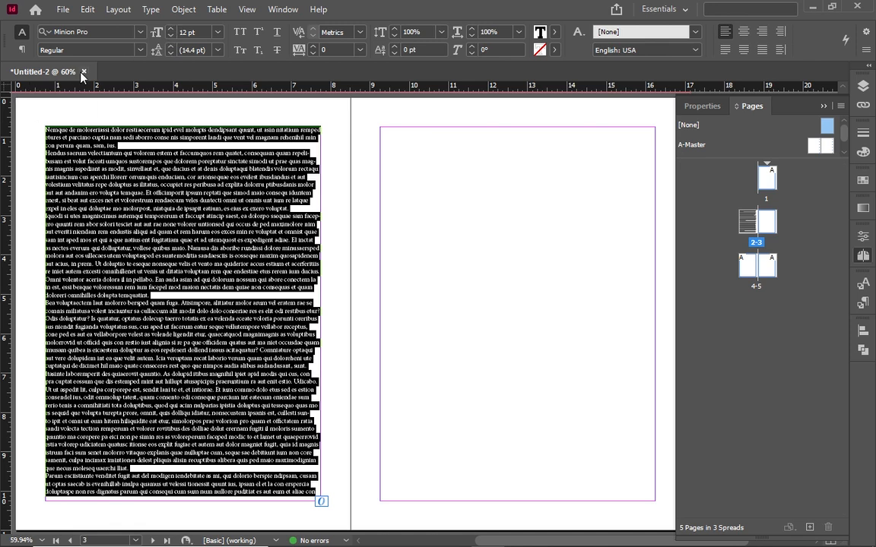
pyautogui.click(140, 35)
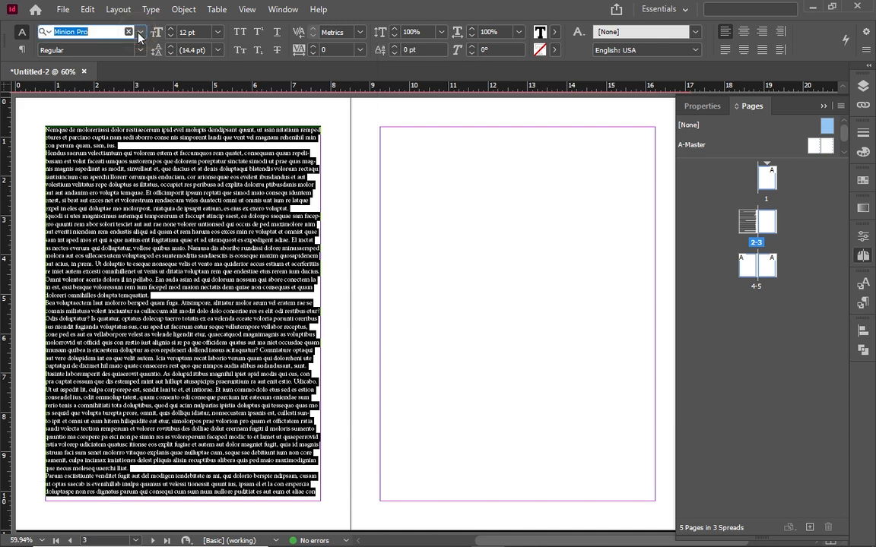
pyautogui.click(140, 33)
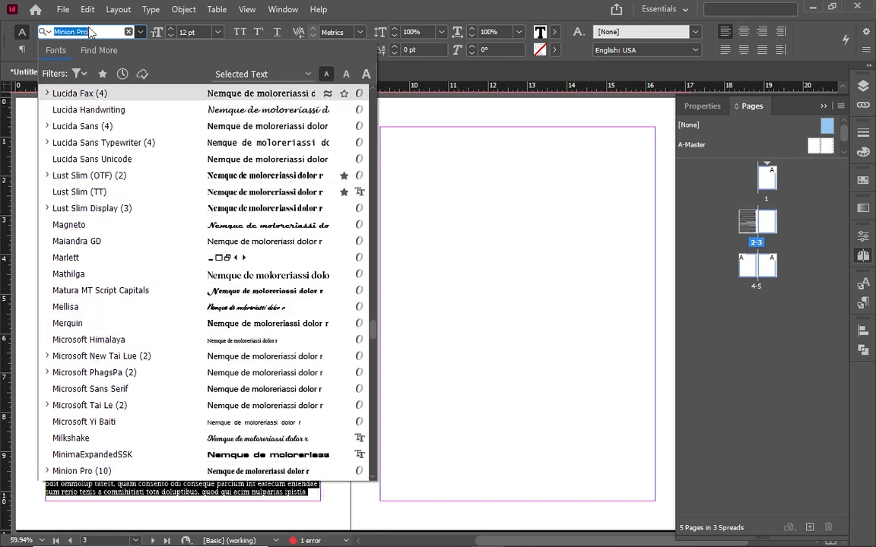
pyautogui.write('ACU')
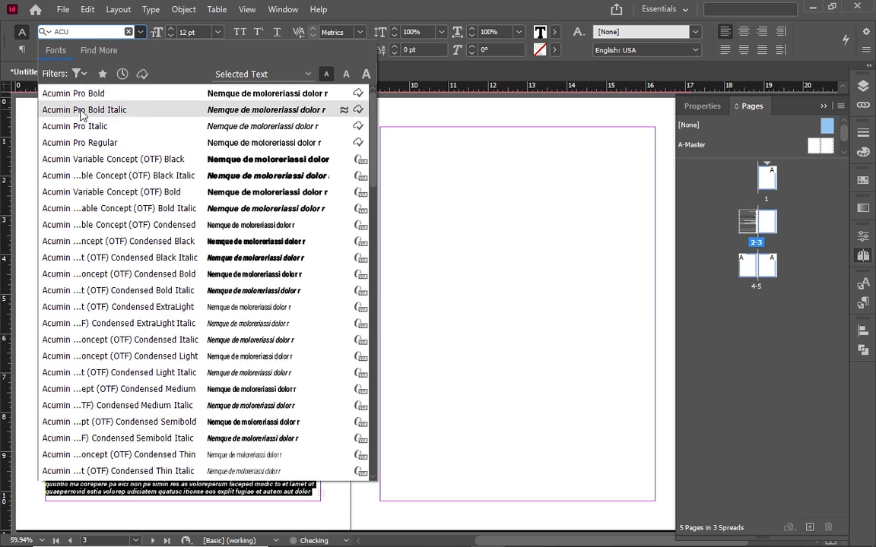
pyautogui.click(79, 143)
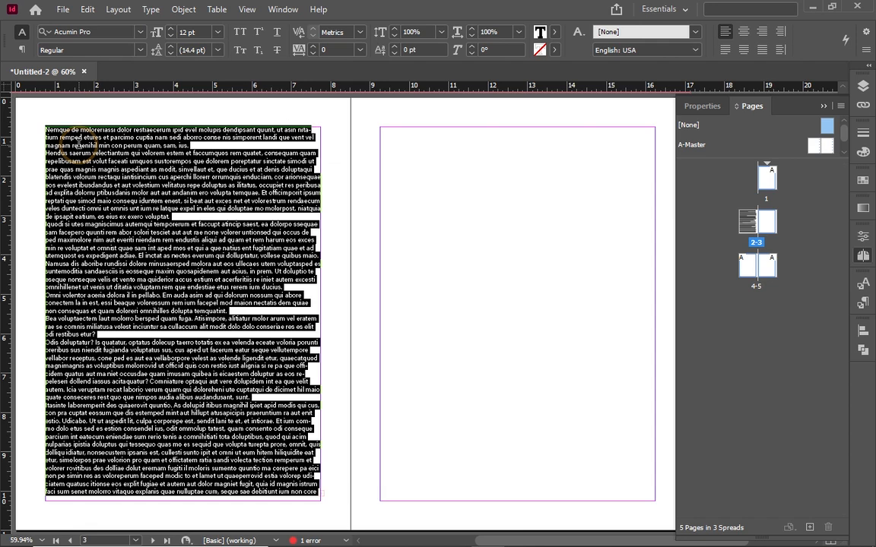
# Increase the leading of the selected body text to 22 pt
pyautogui.click(169, 48)
pyautogui.click(169, 48)
pyautogui.click(169, 48)
pyautogui.click(170, 48)
pyautogui.click(169, 48)
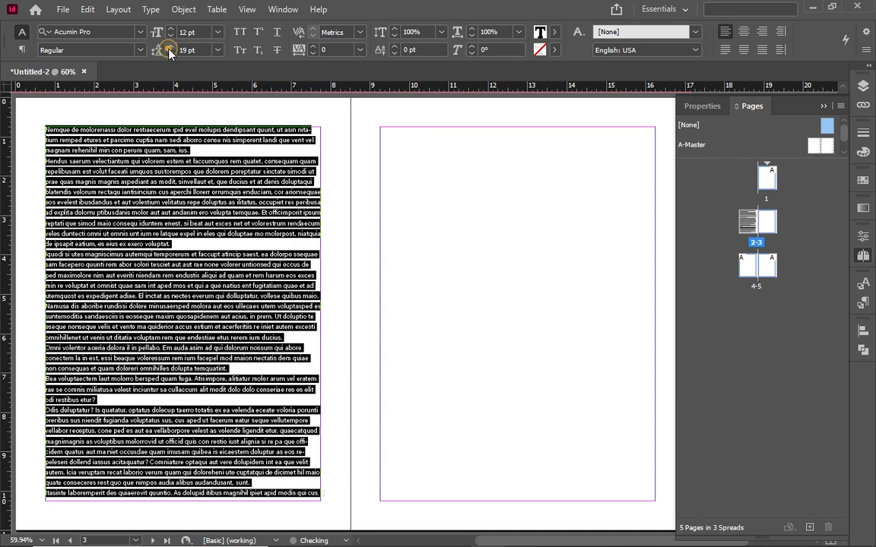
pyautogui.click(170, 48)
pyautogui.click(169, 49)
pyautogui.click(169, 49)
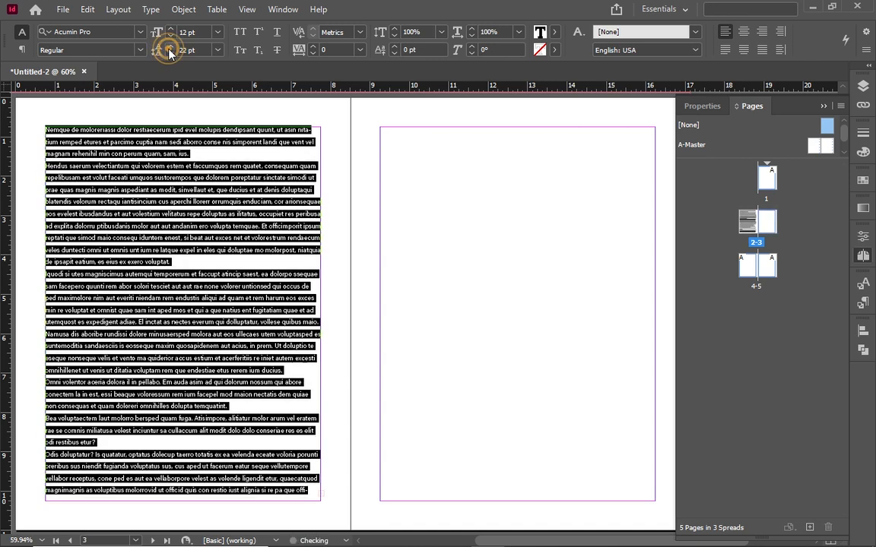
# Increase the tracking of the selected body text to 50
pyautogui.click(314, 47)
pyautogui.click(313, 47)
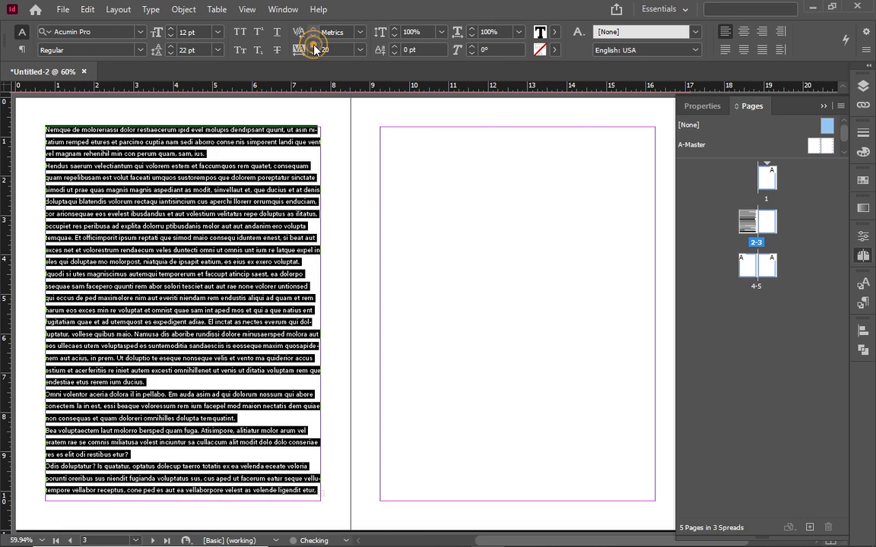
pyautogui.click(314, 48)
pyautogui.click(313, 47)
pyautogui.click(314, 47)
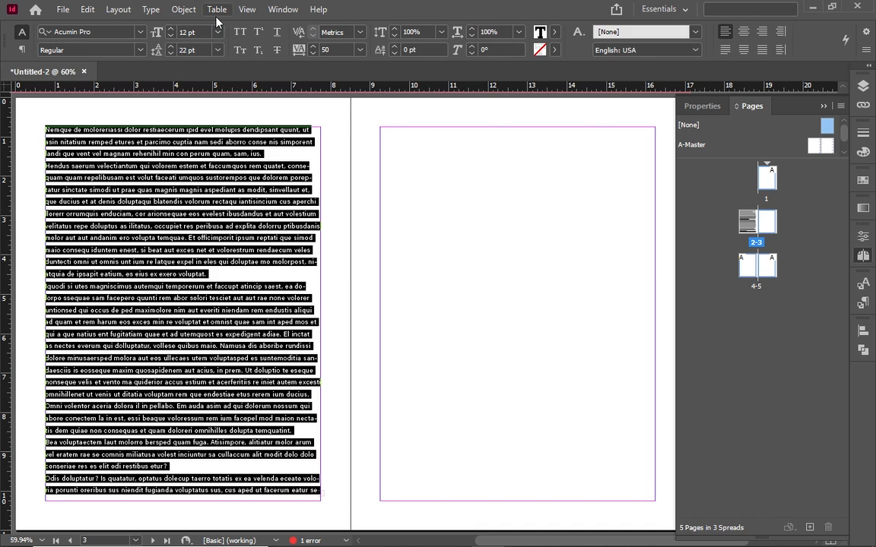
# Deselect the text frame and examine the formatted page 2 text in Preview mode, without guides or frame edges
pyautogui.press('Escape')
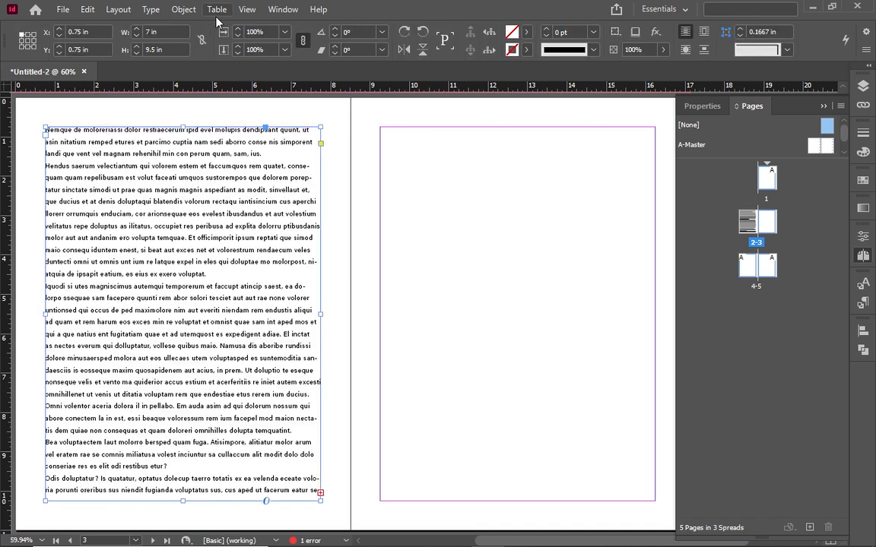
pyautogui.click(38, 157)
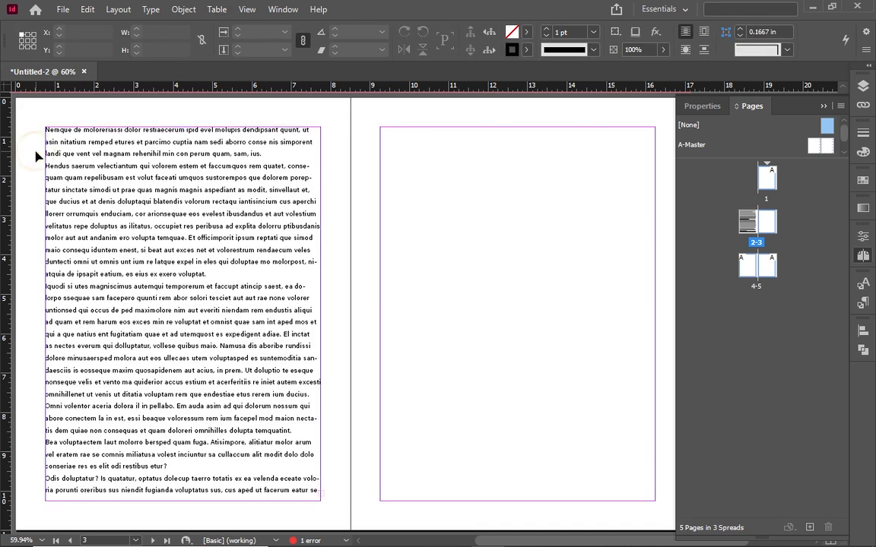
pyautogui.press('w')
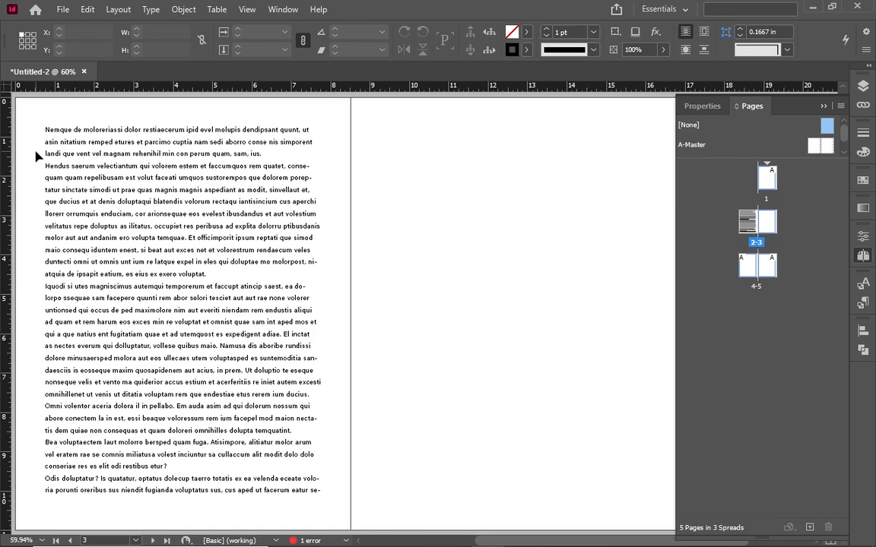
pyautogui.hotkey('ctrl', '=')
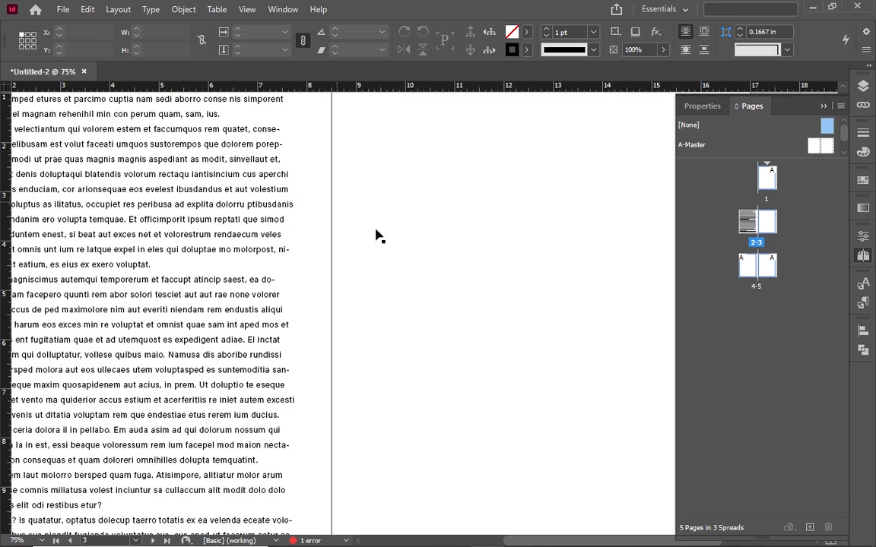
pyautogui.moveTo(590, 537)
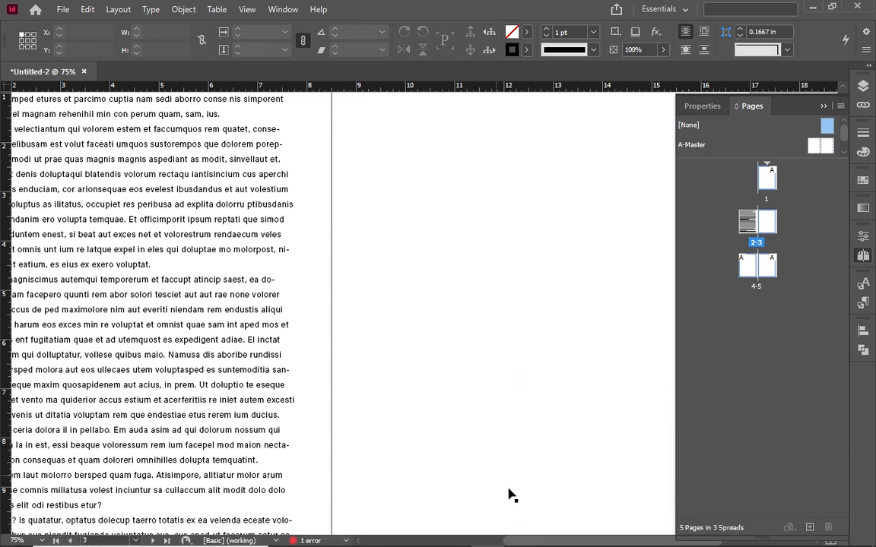
pyautogui.moveTo(589, 538); pyautogui.dragTo(542, 537)
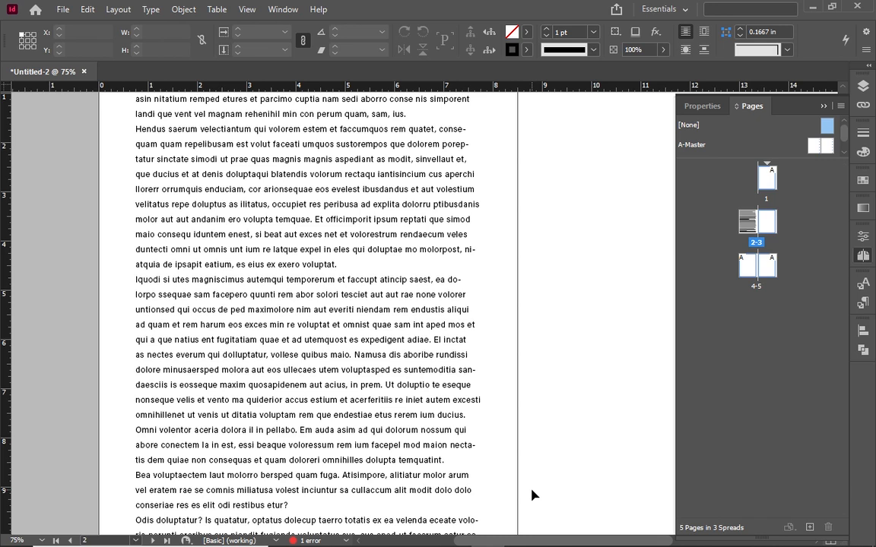
pyautogui.hotkey('ctrl', '-')
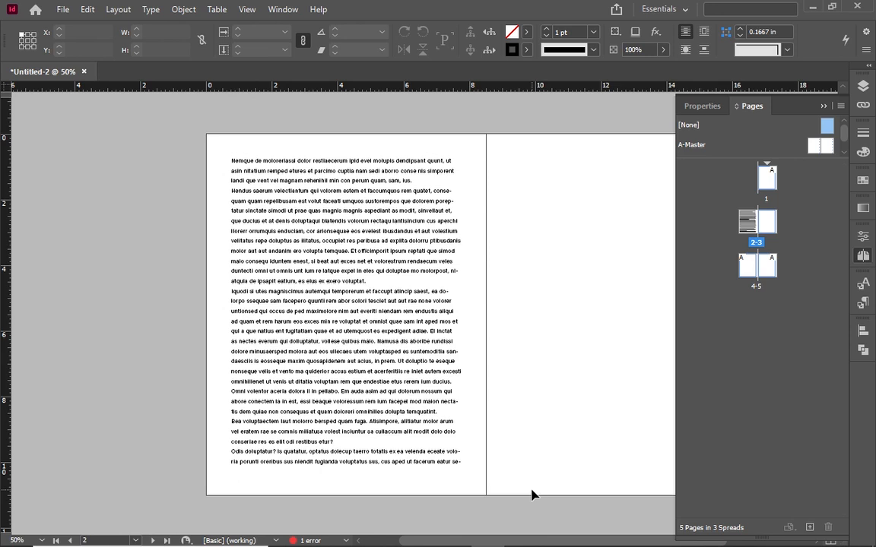